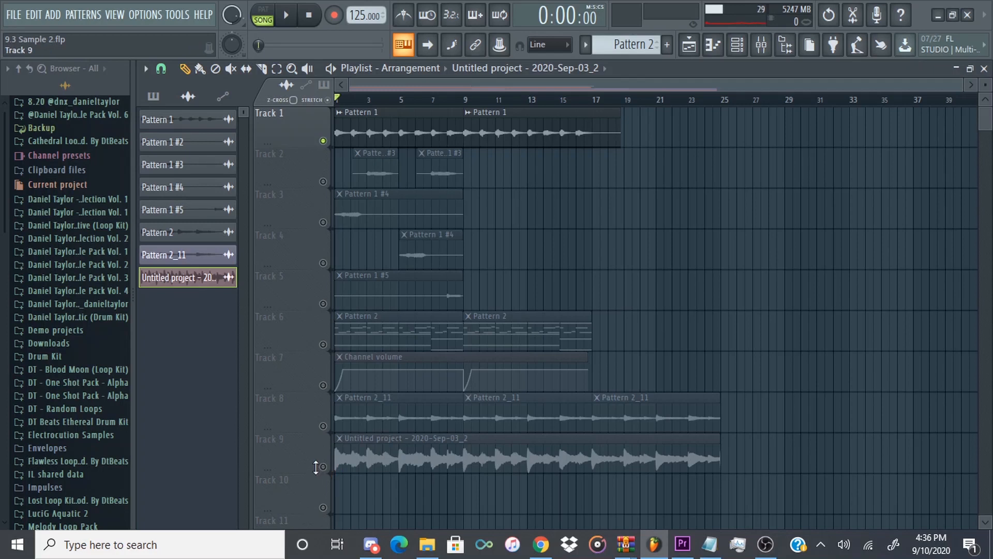
Solo Track 9 with the full rendered sample and play it from the start.
click(316, 463)
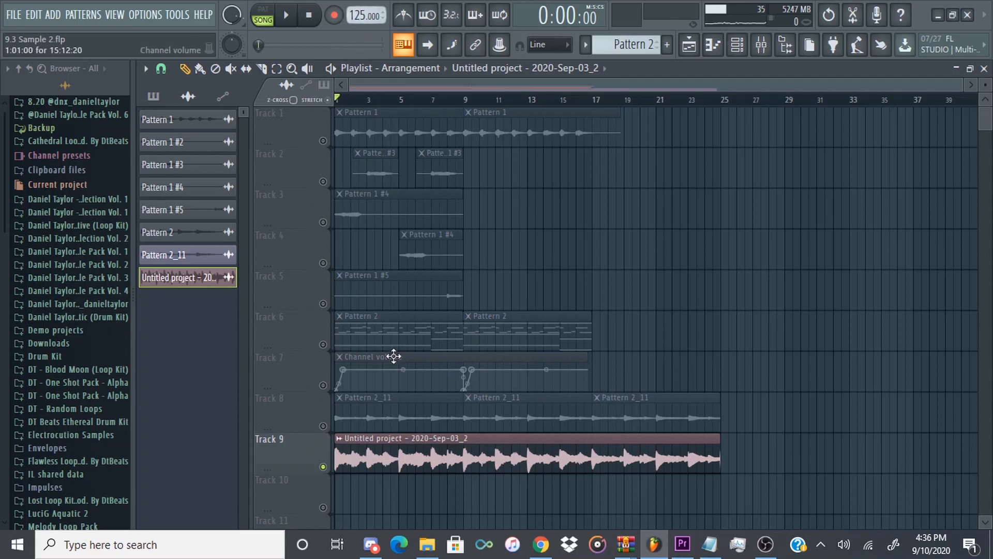
key(space)
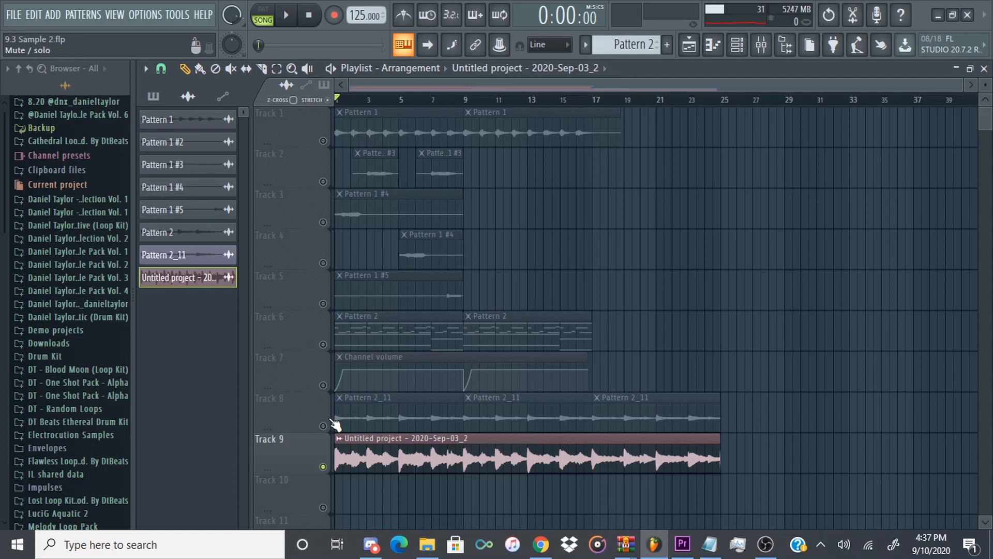
Solo Track 1 with the Pattern 1 clips, play it briefly and stop playback.
click(351, 136)
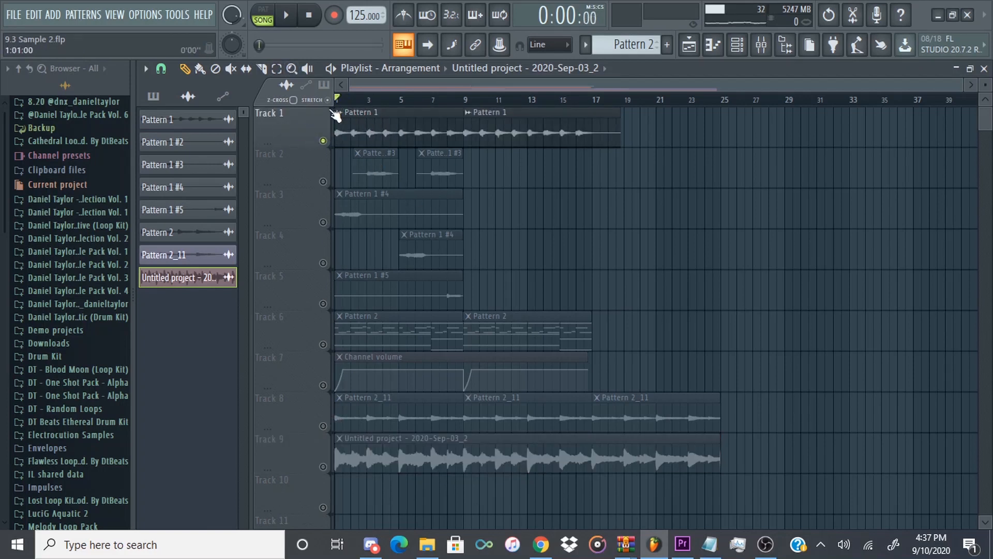
key(space)
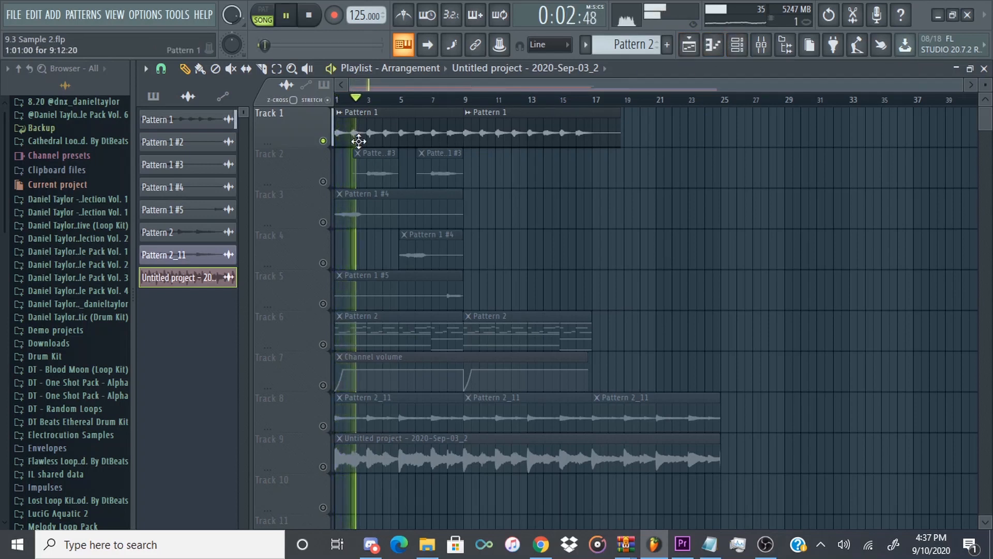
key(space)
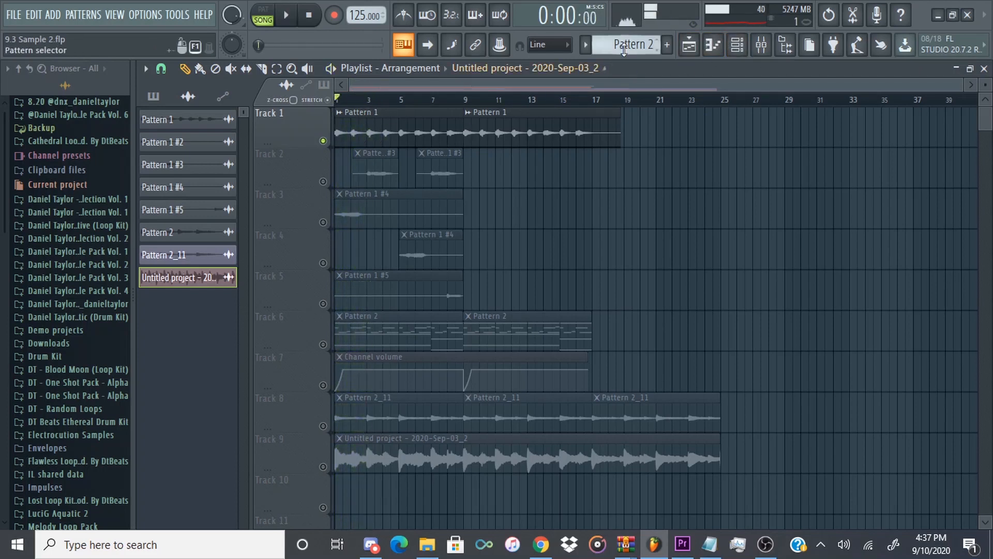
Switch to Pattern 1 and open its Kontakt instrument with the Koto Gliss + FX TM patch.
scroll(624, 49, up, 1)
click(451, 154)
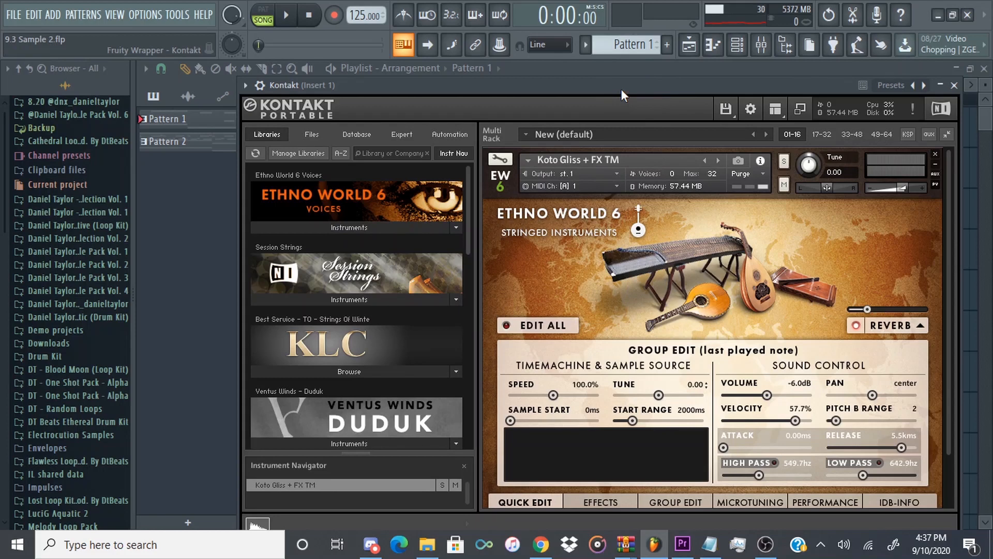
drag(616, 89, 630, 64)
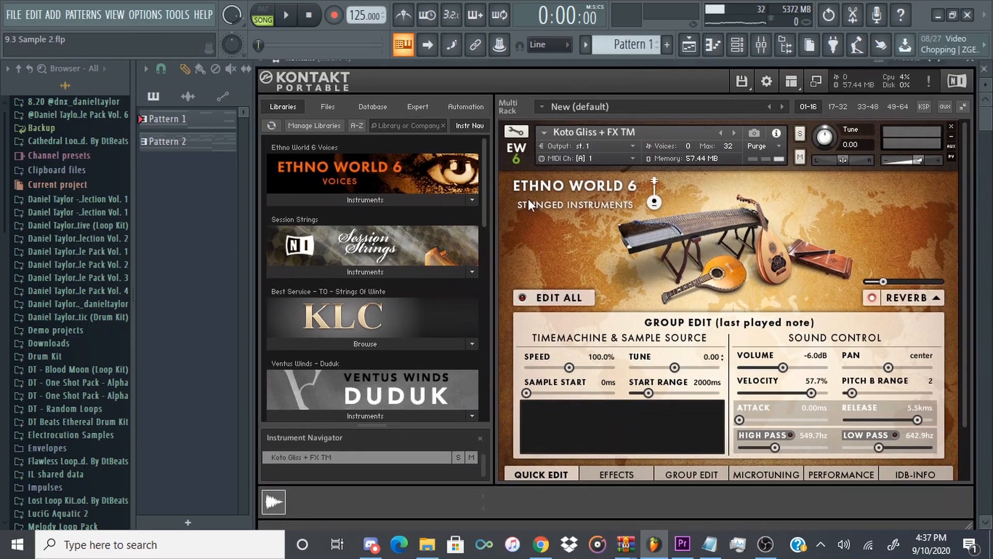
Browse the Ethno World 6 Instruments library to the Koto folder within Stringed Instruments.
scroll(393, 280, down, 5)
click(325, 332)
scroll(331, 339, down, 2)
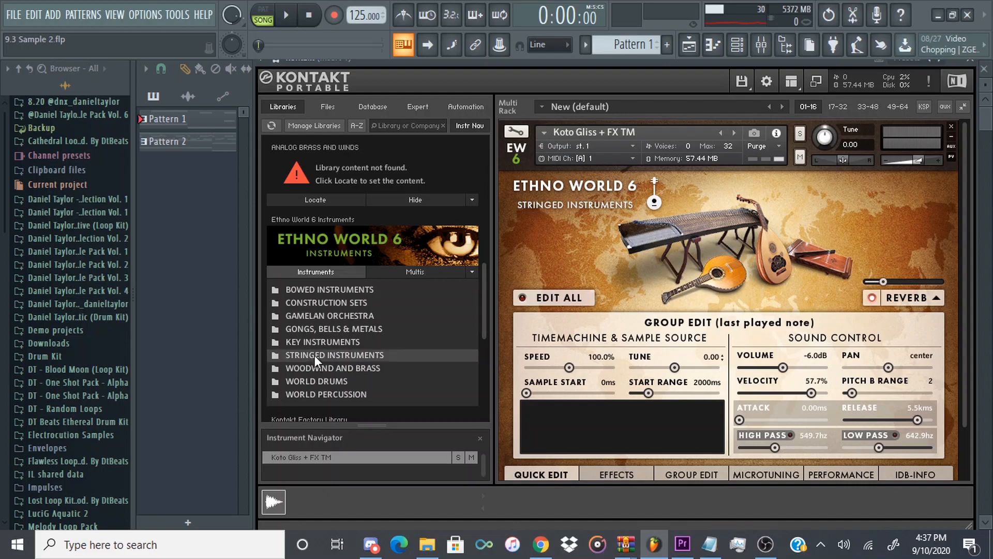
double_click(347, 357)
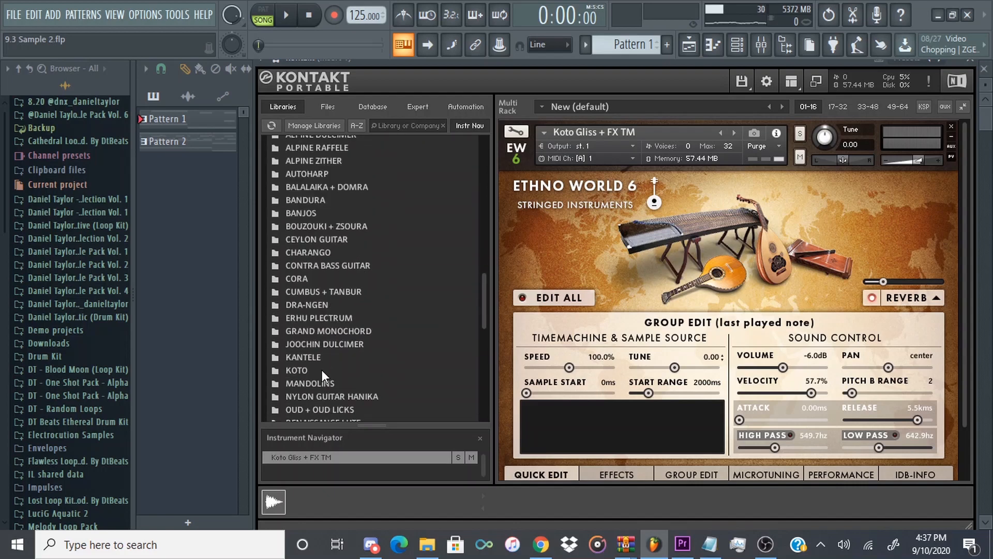
double_click(296, 370)
scroll(323, 277, up, 2)
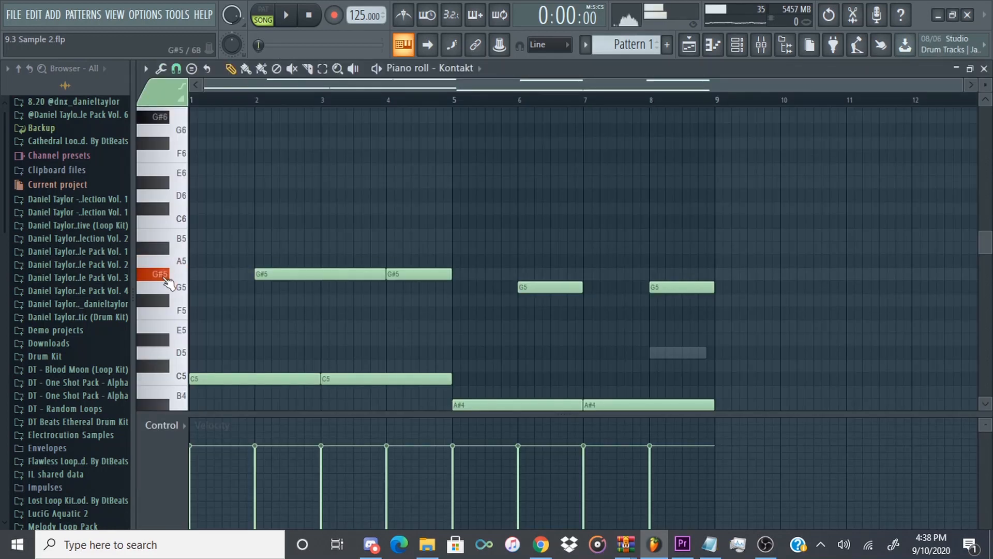
Review the Kontakt notes of Pattern 1 in the piano roll and play the pattern.
scroll(409, 367, down, 3)
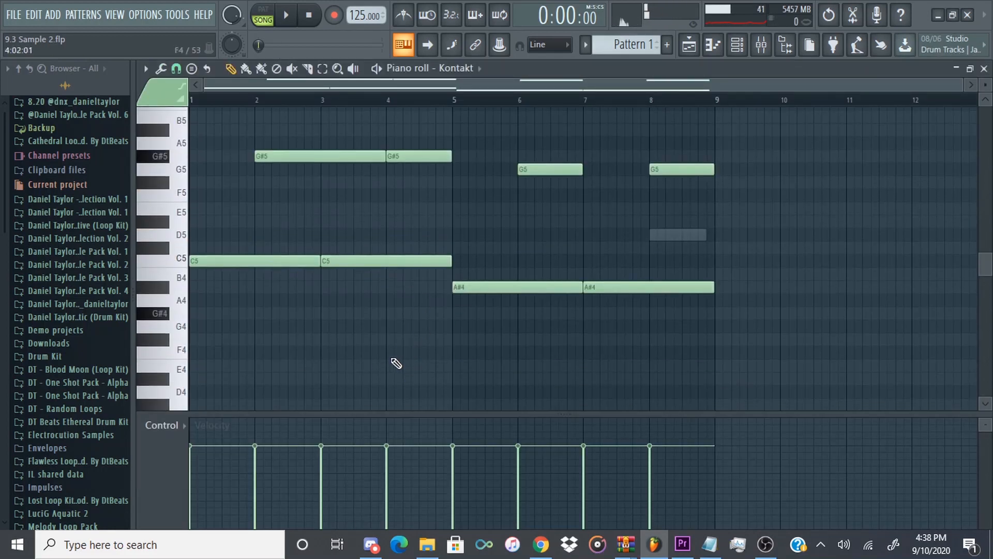
scroll(374, 368, up, 3)
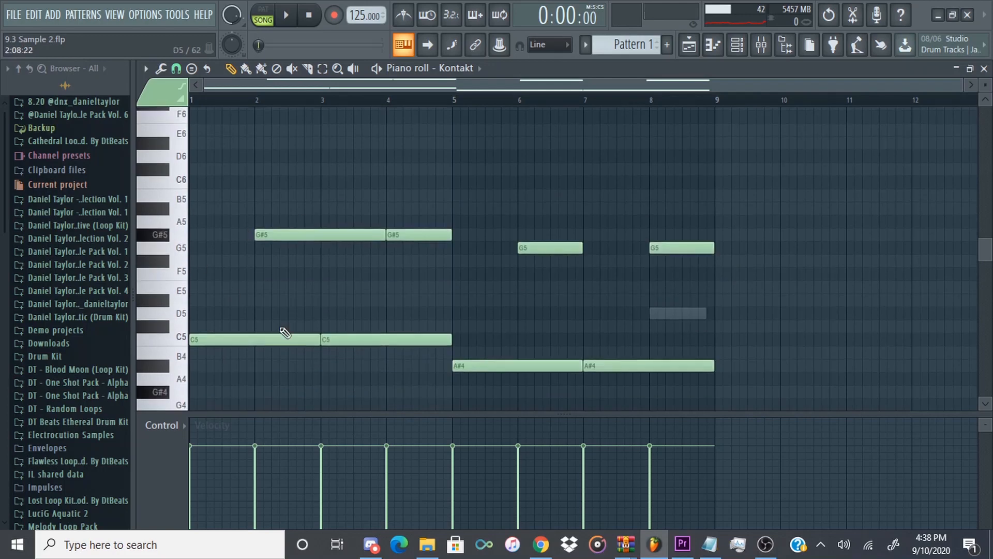
key(F9)
key(space)
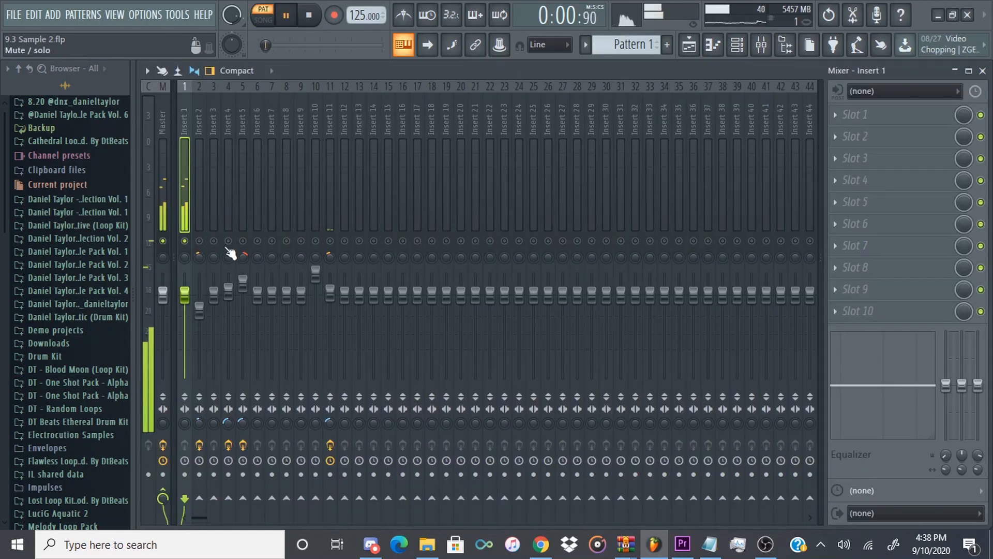
key(F6)
click(505, 151)
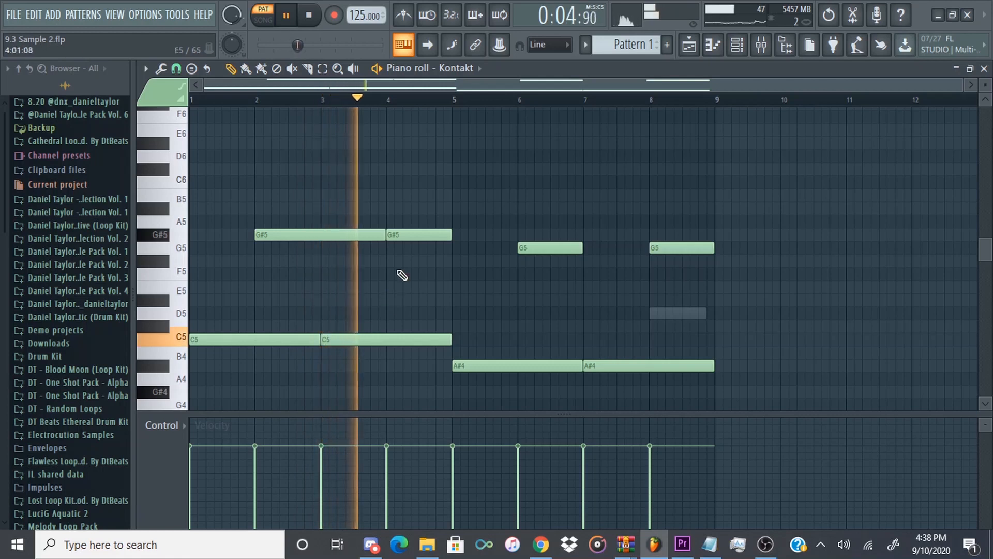
key(space)
click(455, 100)
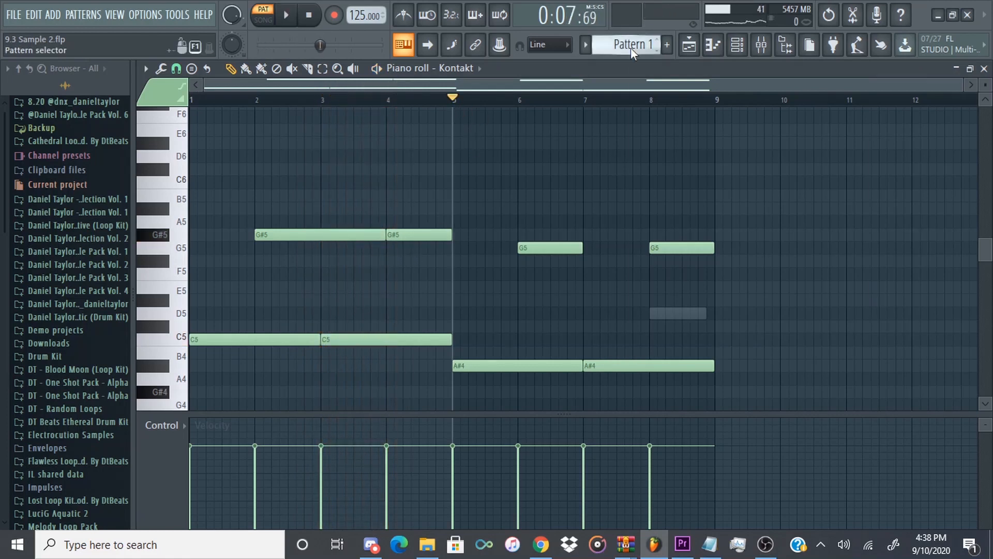
Open Pattern 1's options to find Quick render as audio clip, and return to the playlist.
click(630, 45)
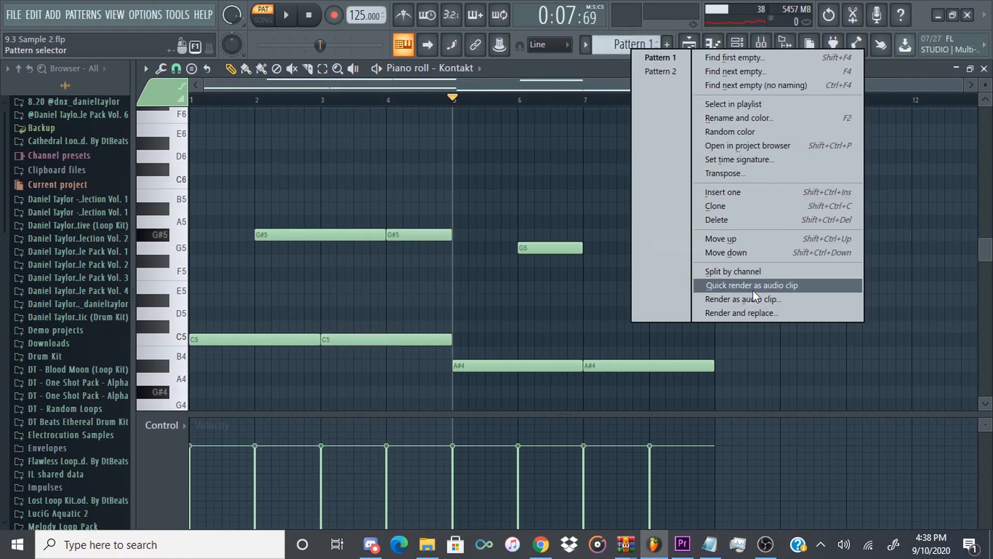
click(752, 287)
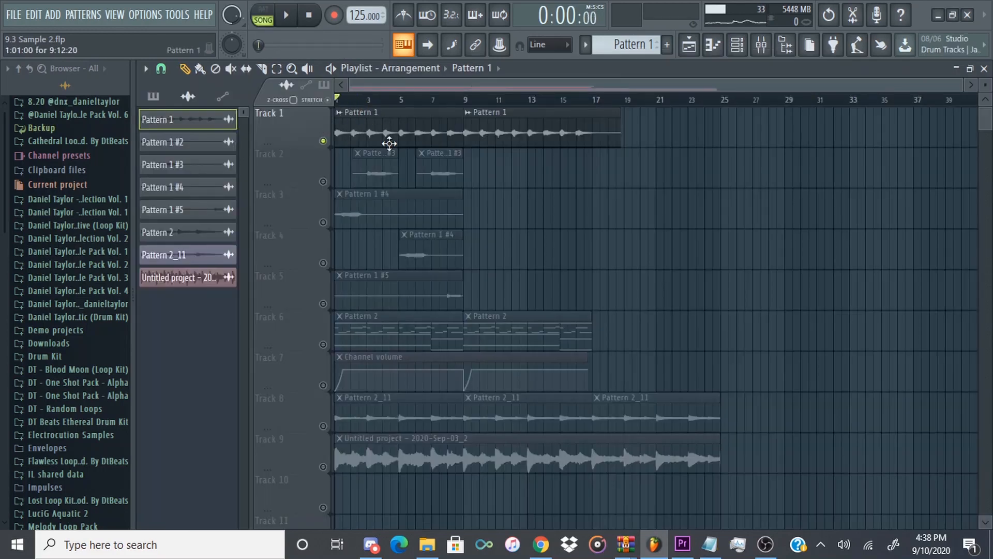
key(Escape)
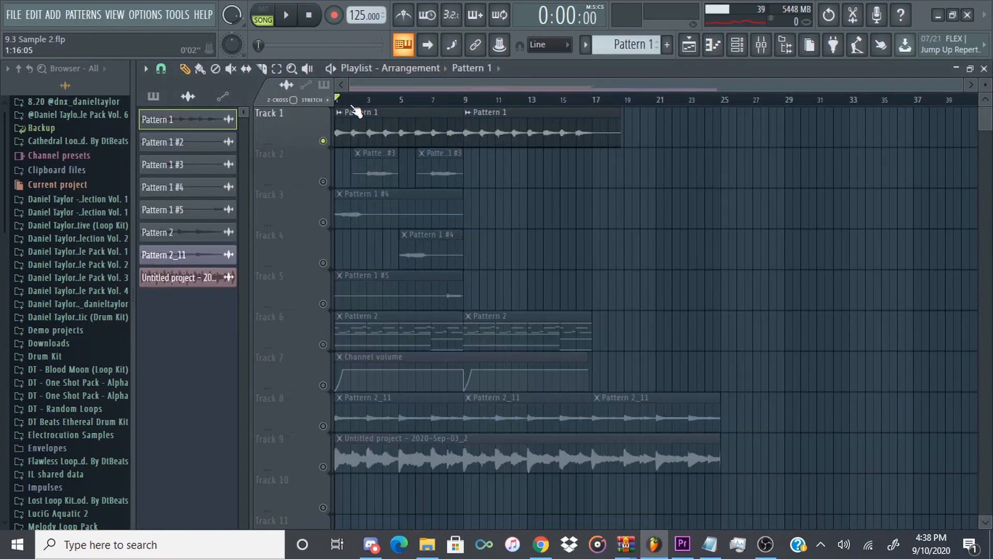
Play the Pattern 1 audio clip on Track 1 and view the mixer.
key(space)
click(761, 45)
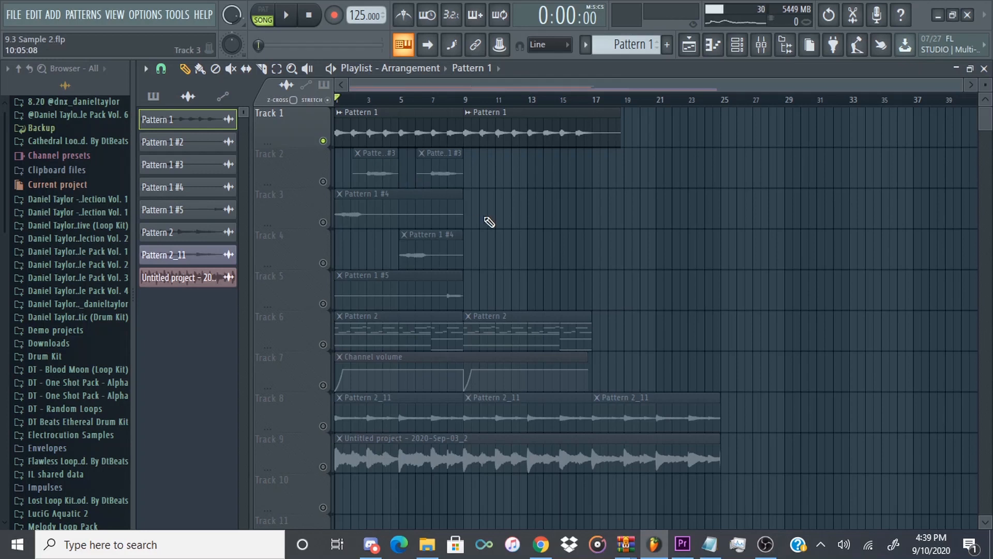
Solo Track 2, unmute Tracks 3 and 4, and play the three tracks together.
right_click(322, 181)
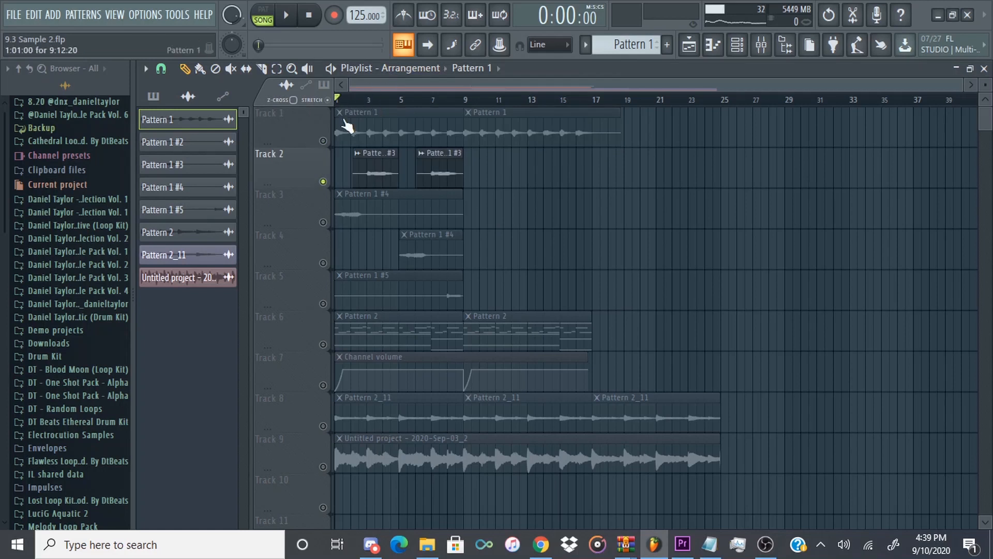
click(323, 222)
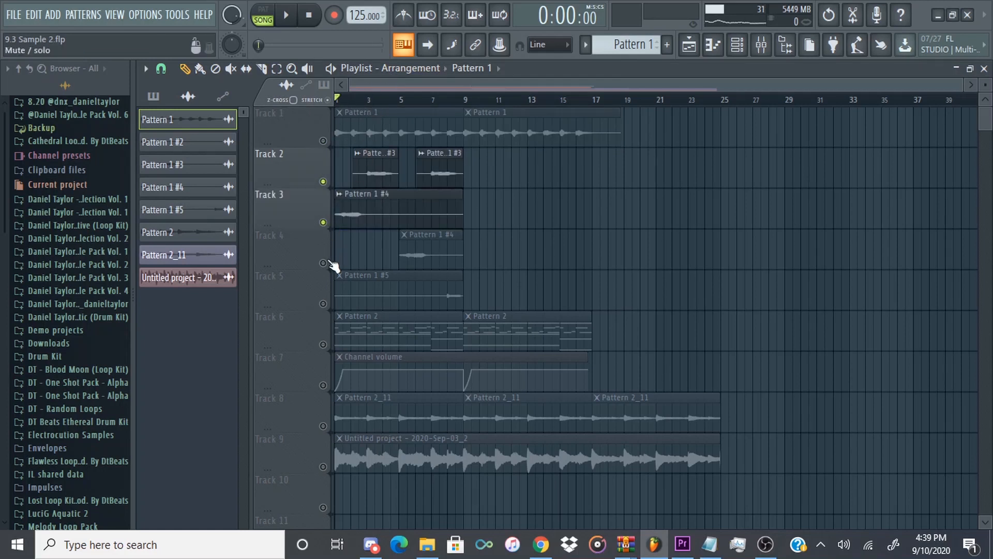
click(323, 263)
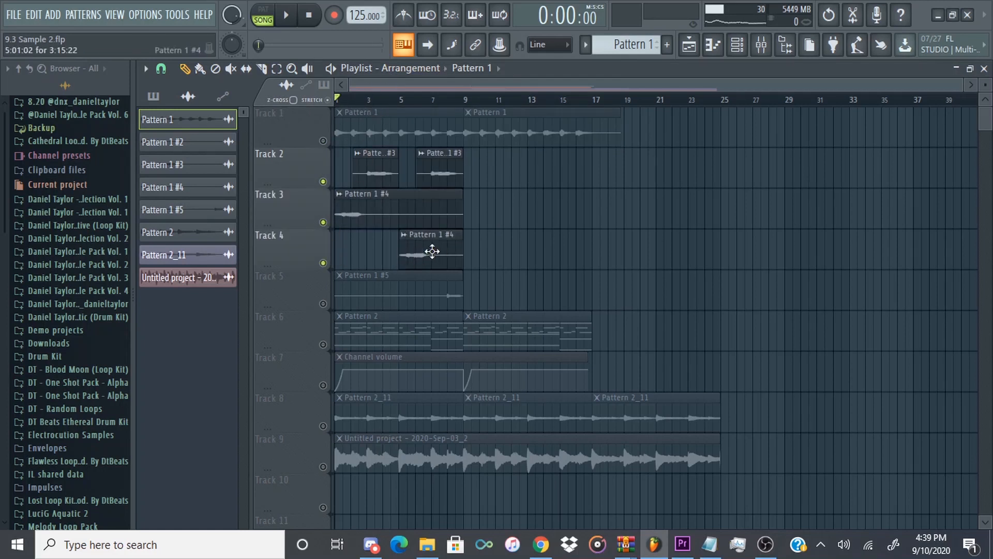
key(space)
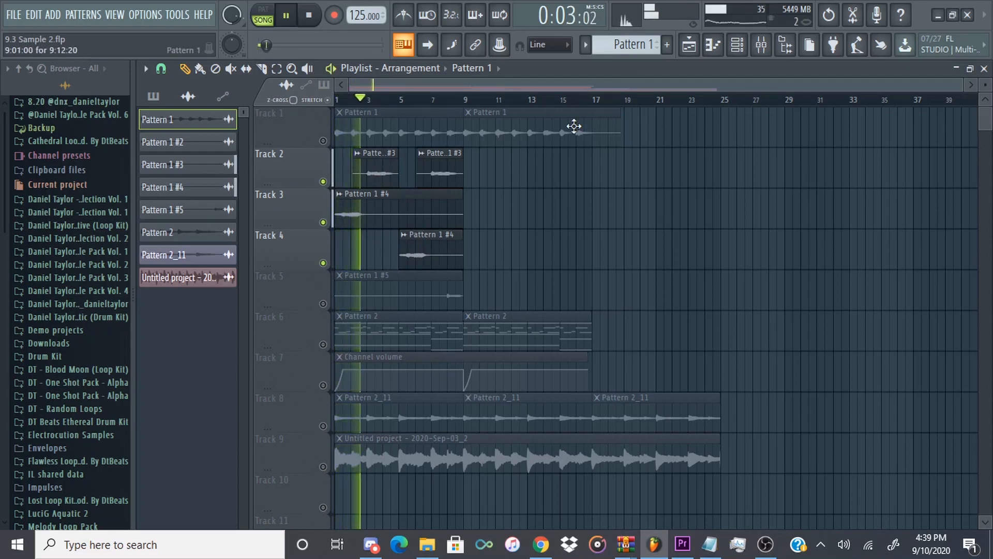
Check the channel rack during playback, and unmute Track 5 in the playlist.
click(737, 45)
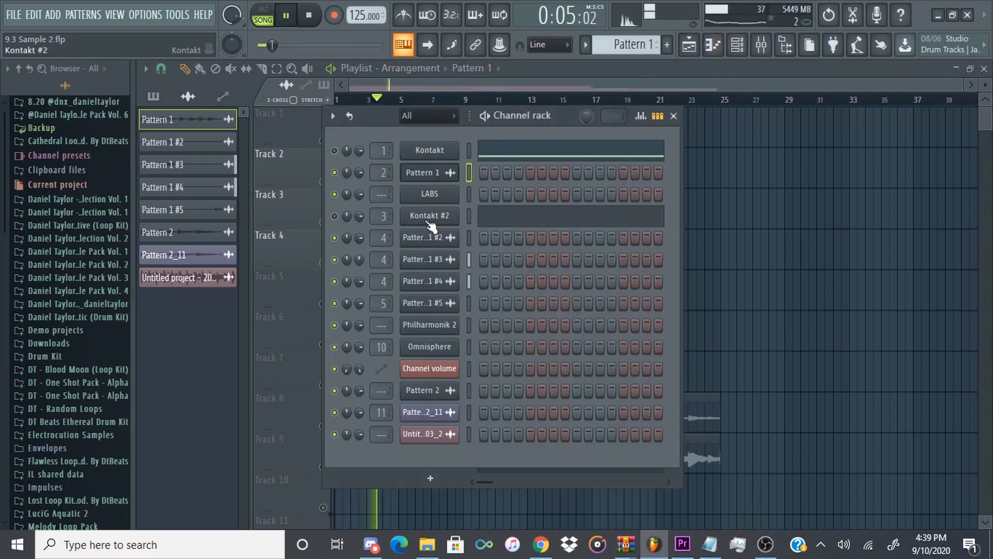
click(507, 81)
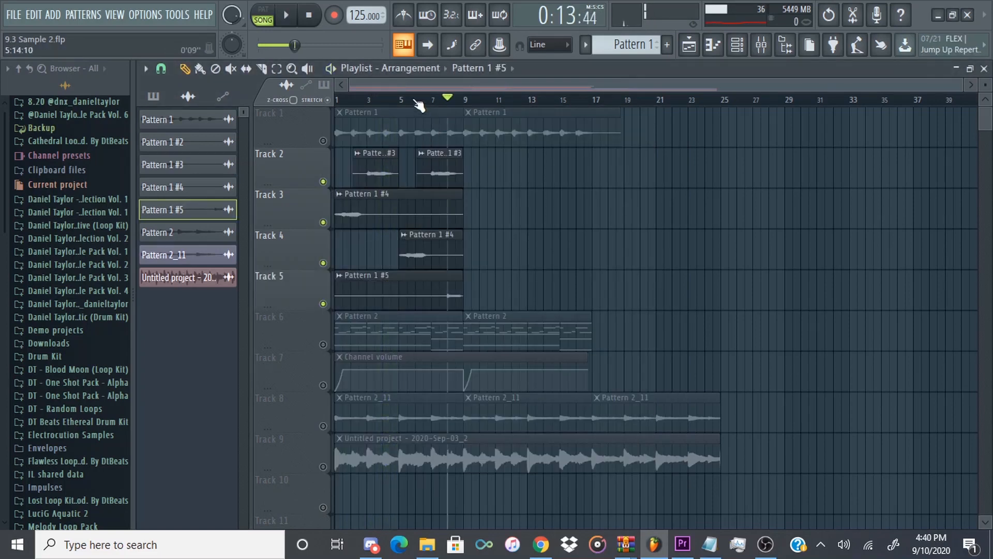
key(space)
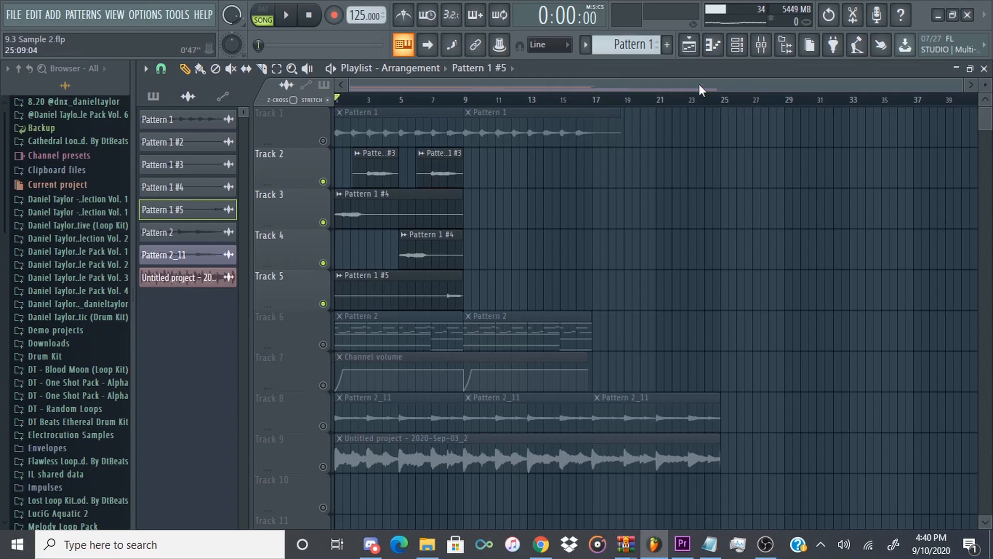
Open the Kontakt #2 instrument and browse Ethno World 6 Instruments to the Bansuri patches.
click(737, 44)
click(457, 216)
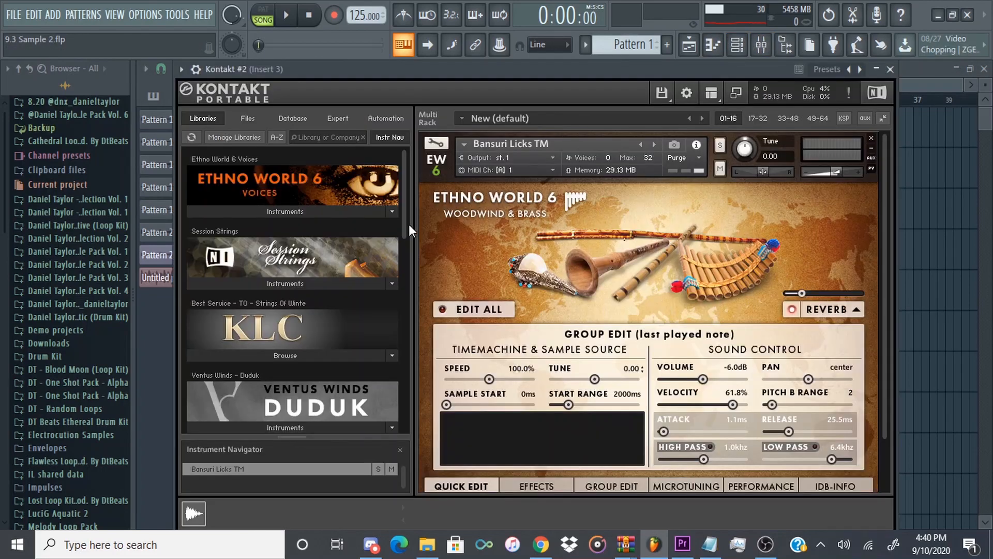
click(274, 211)
double_click(234, 295)
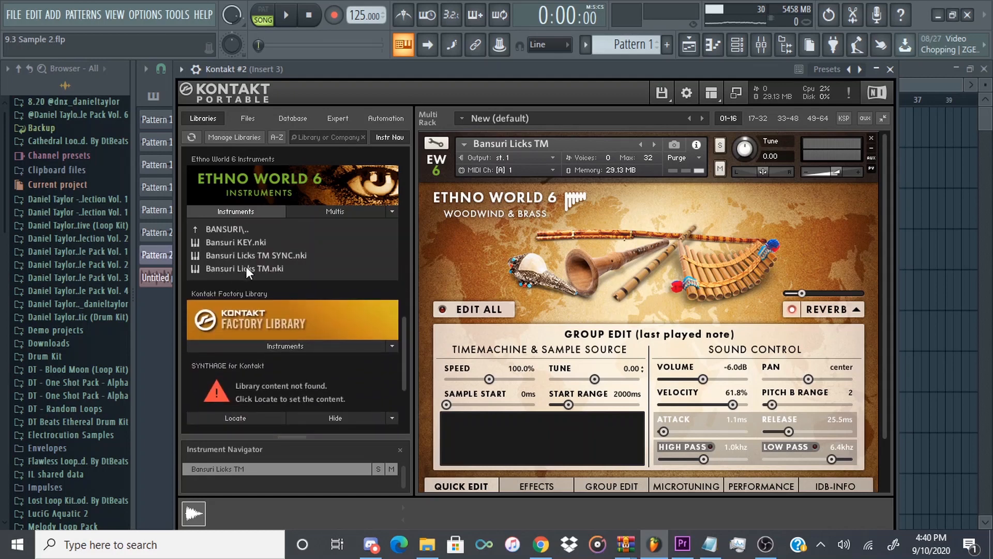
Open the channel rack and check the Kontakt #2 channel.
click(738, 45)
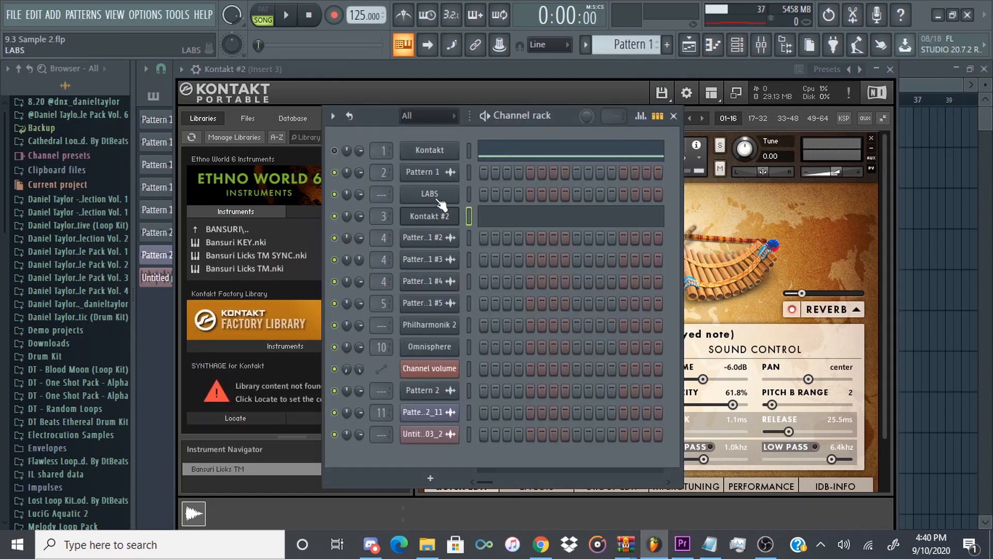
click(335, 215)
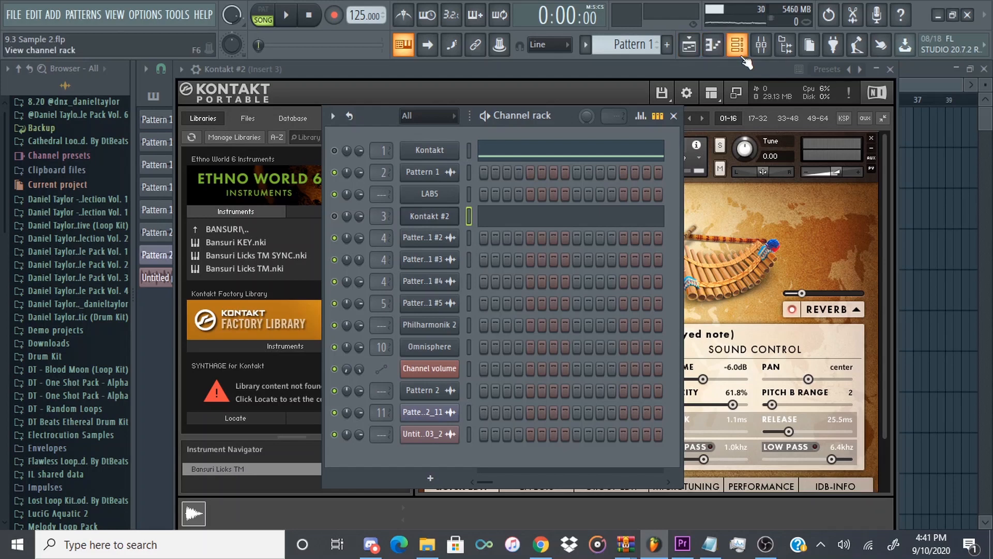
Return to the playlist, unmute Track 1 and play it together with Tracks 2 to 5.
click(689, 44)
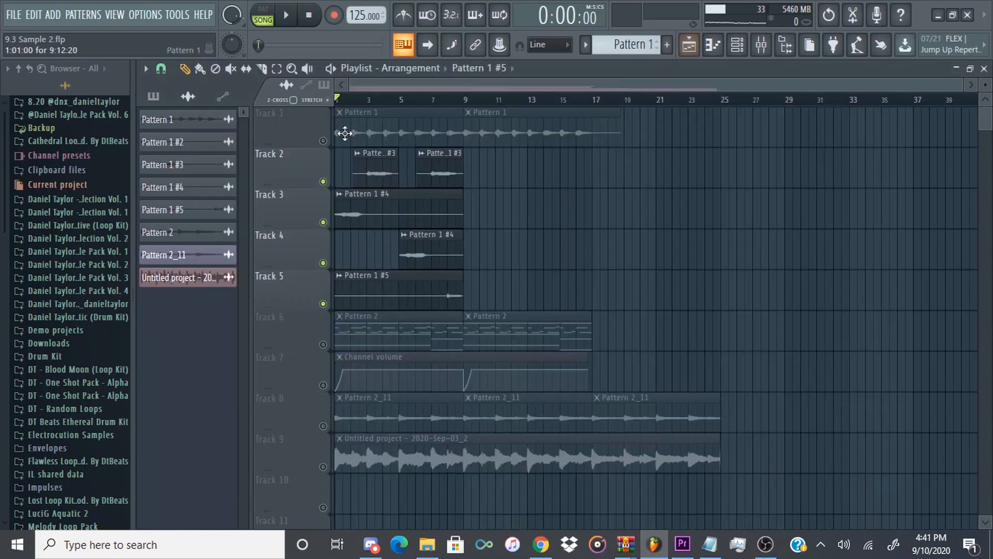
drag(337, 99, 328, 142)
key(space)
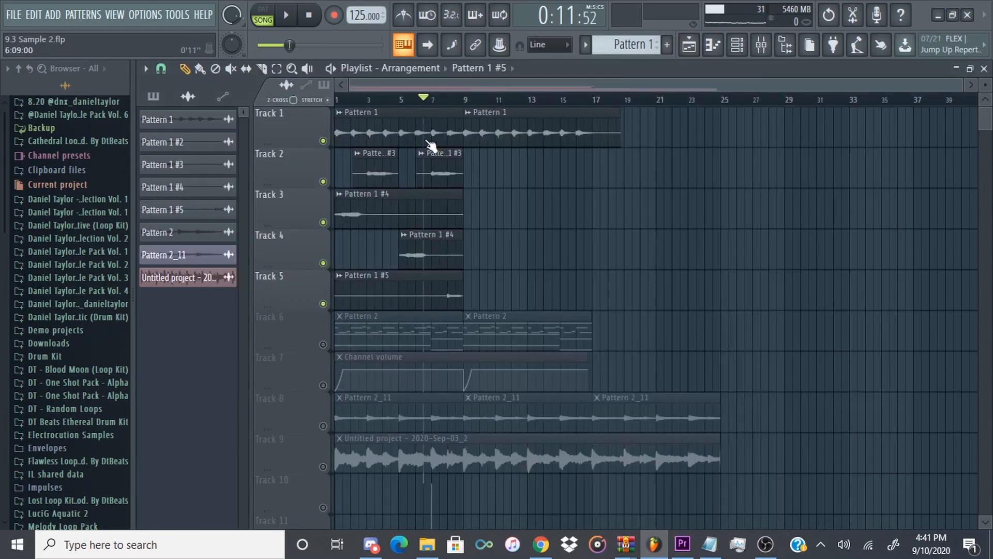
key(space)
Inspect the sample settings of the Pattern 1 #3 and Pattern 1 #5 audio clips.
double_click(366, 172)
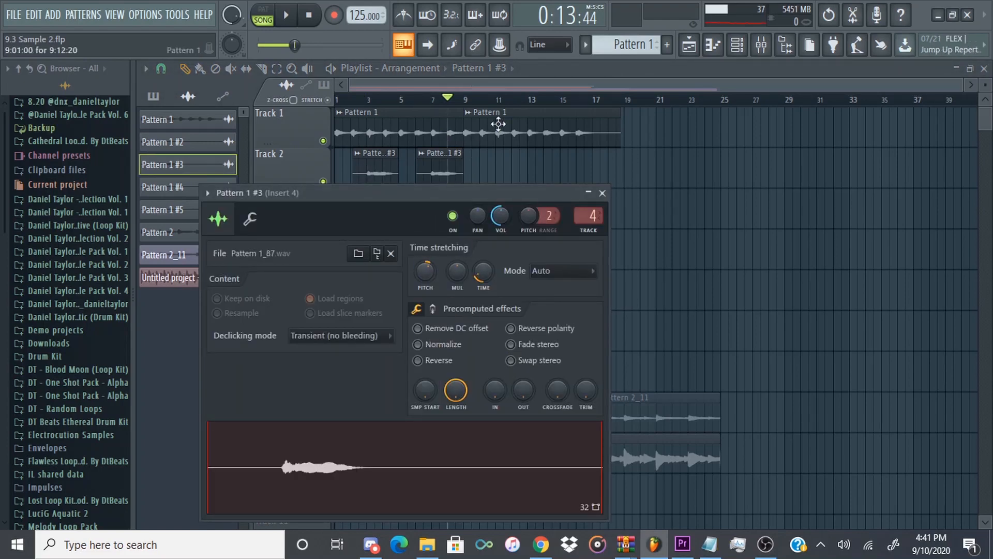
click(514, 72)
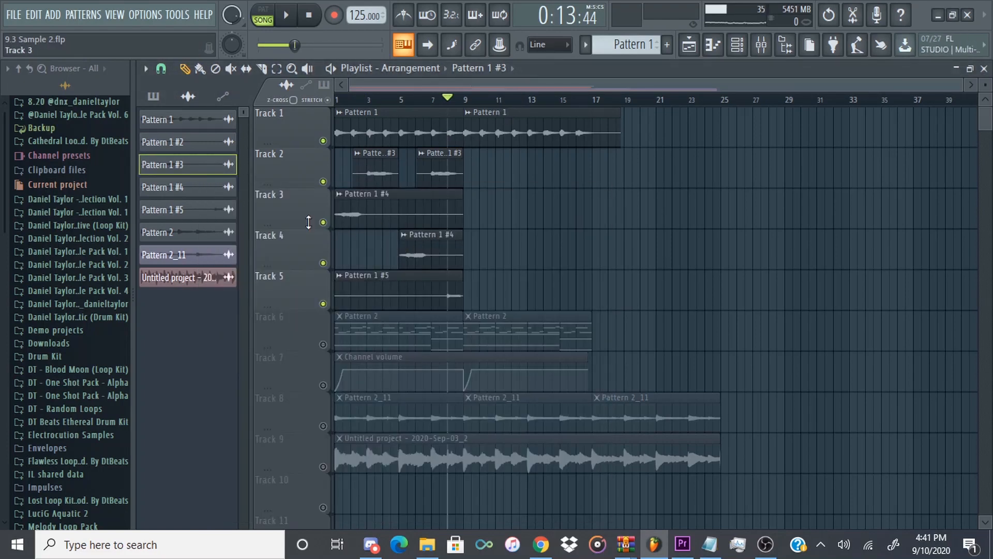
double_click(436, 294)
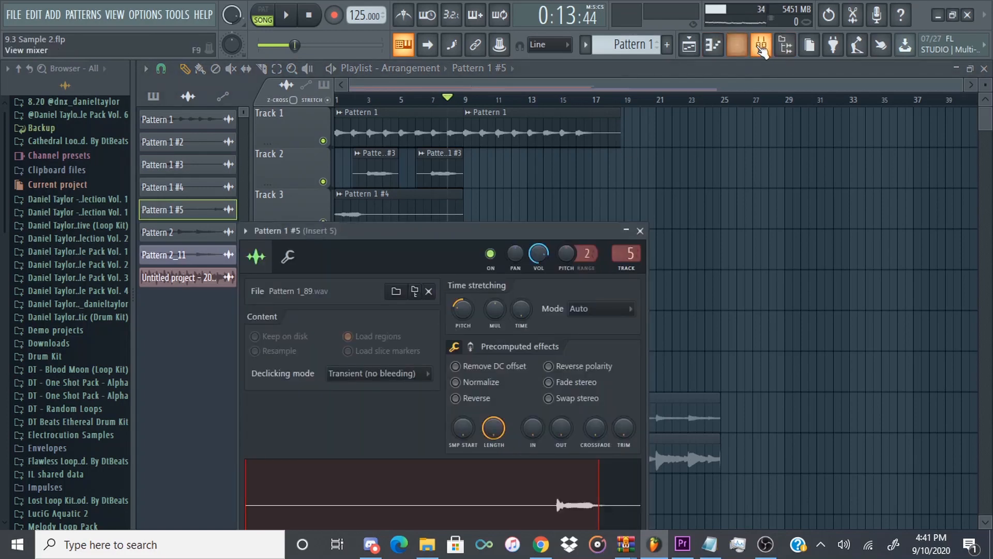
Inspect the Fruity parametric EQ 2 curve on mixer Insert 4 and display Insert 5's effect chain.
click(761, 46)
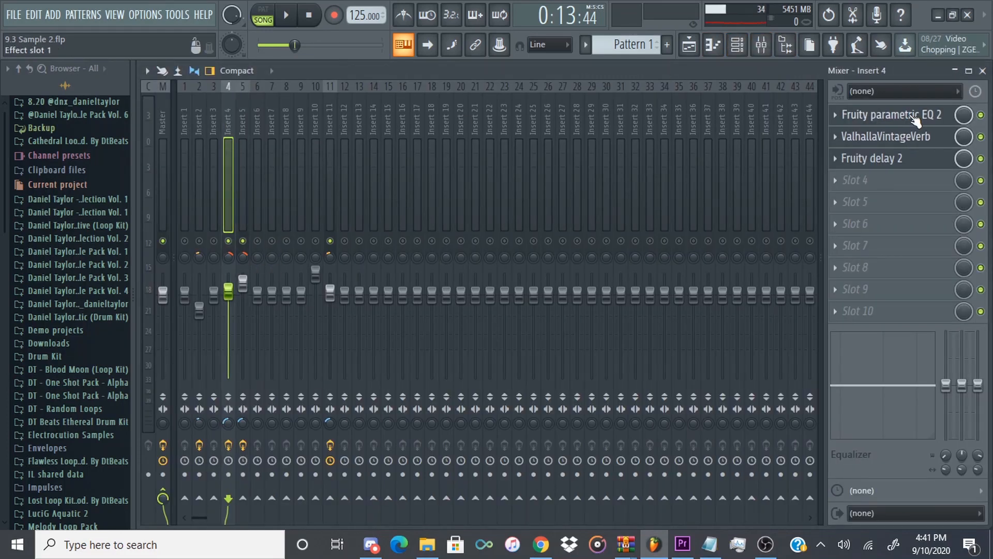
click(915, 118)
drag(455, 284, 457, 284)
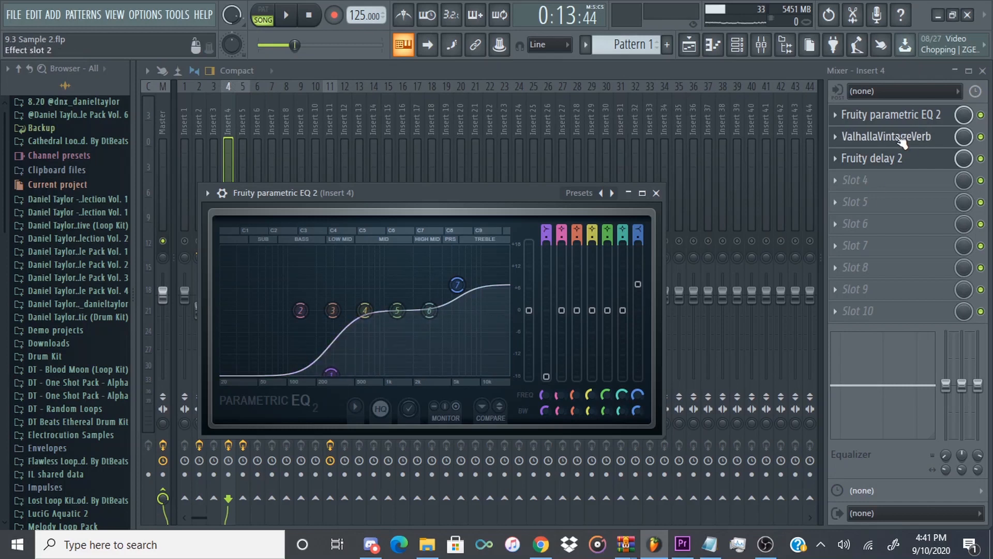
key(Escape)
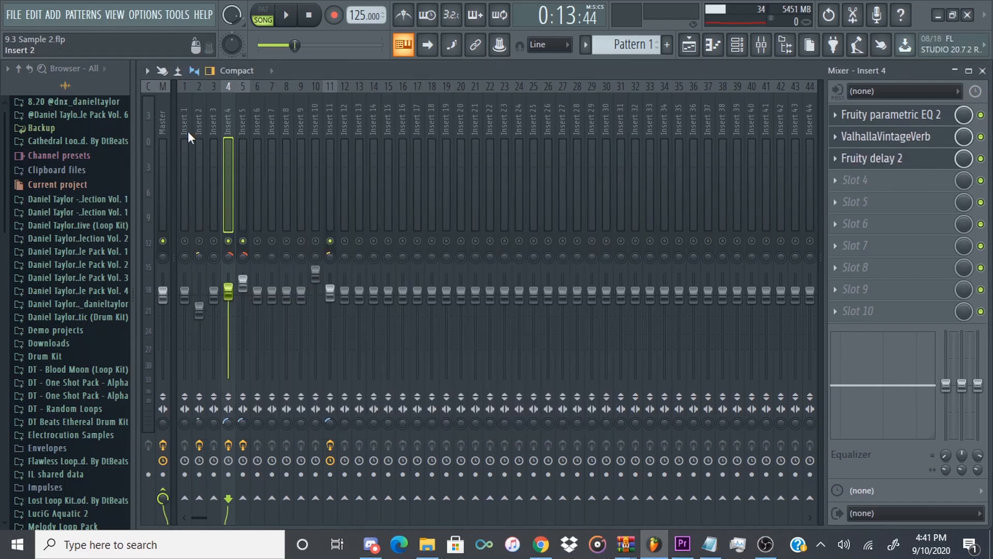
click(242, 130)
Play Tracks 1 to 5 from the start of the playlist while checking the mixer levels.
click(690, 44)
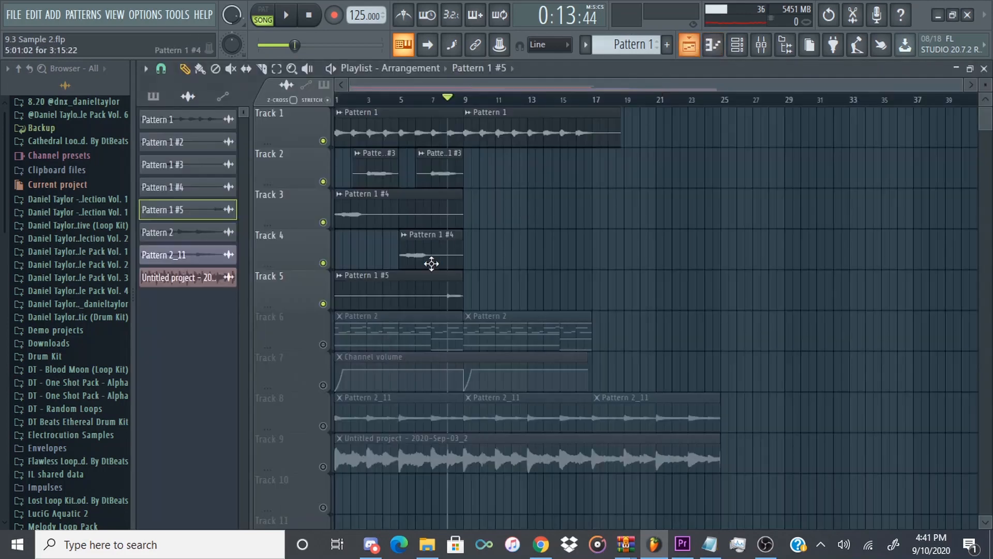
key(space)
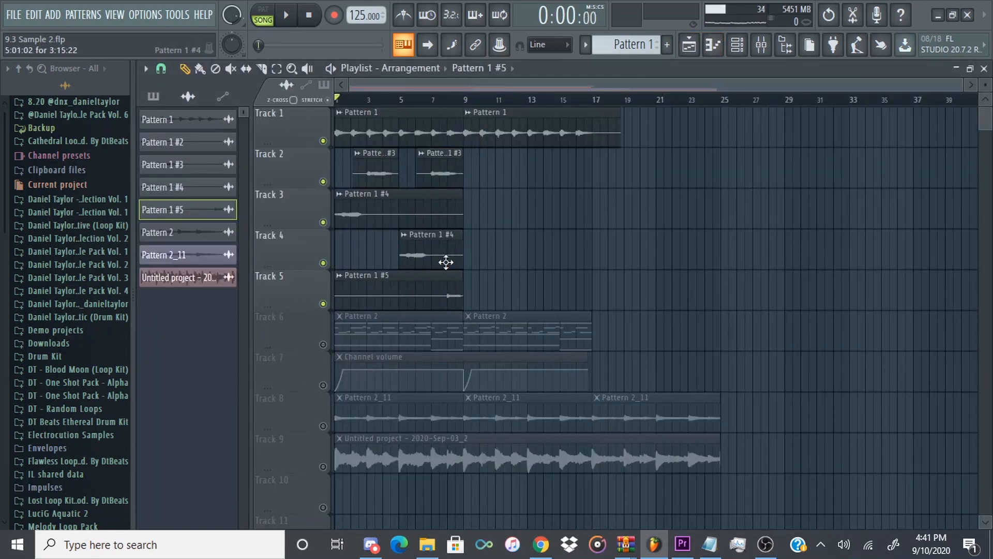
key(space)
key(F9)
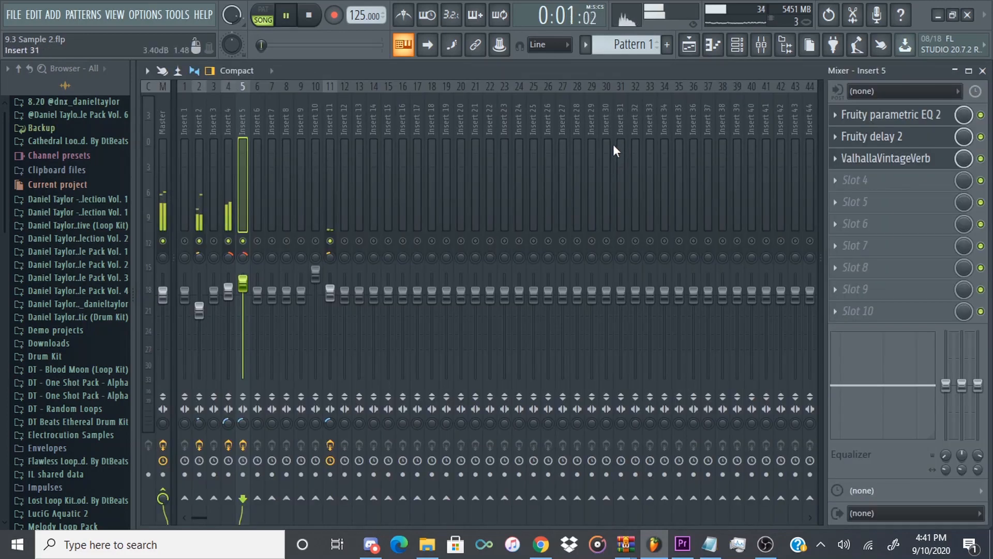
key(F5)
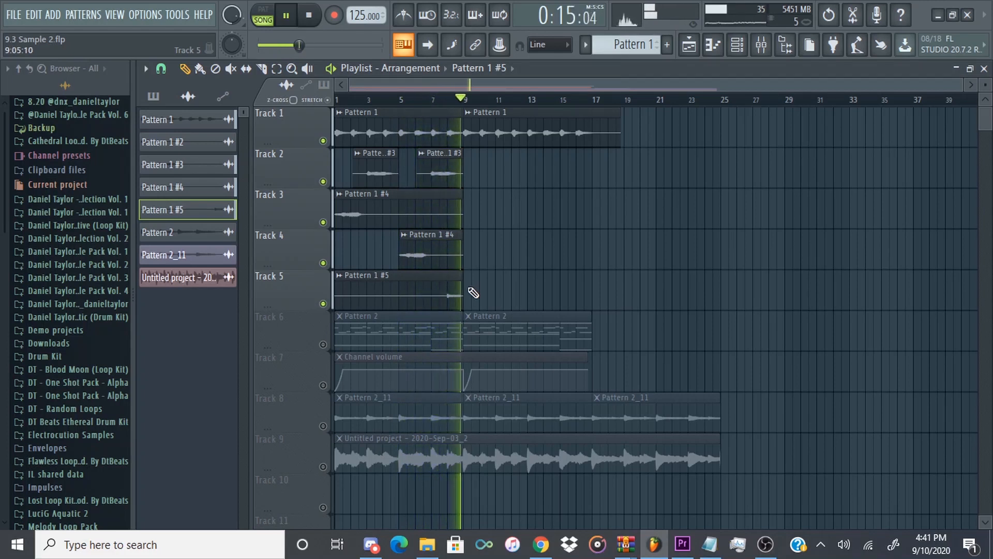
key(space)
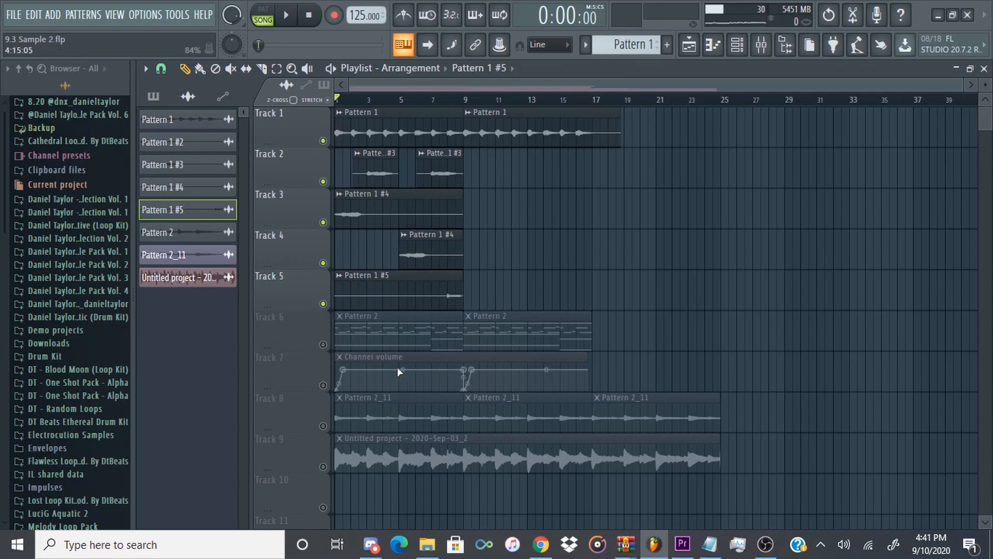
Examine the Channel volume automation clip on Track 7 and briefly play the start of the arrangement.
click(323, 385)
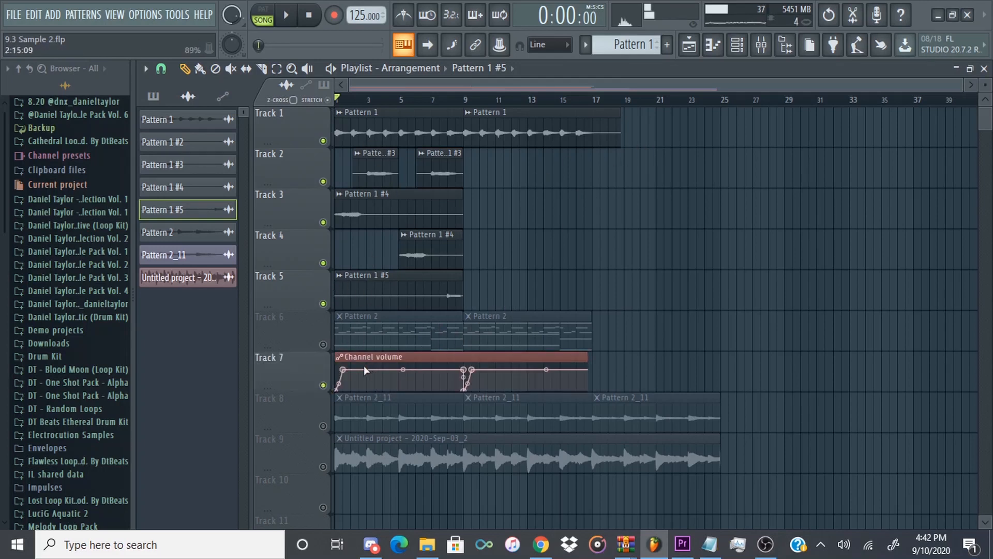
drag(440, 357, 378, 356)
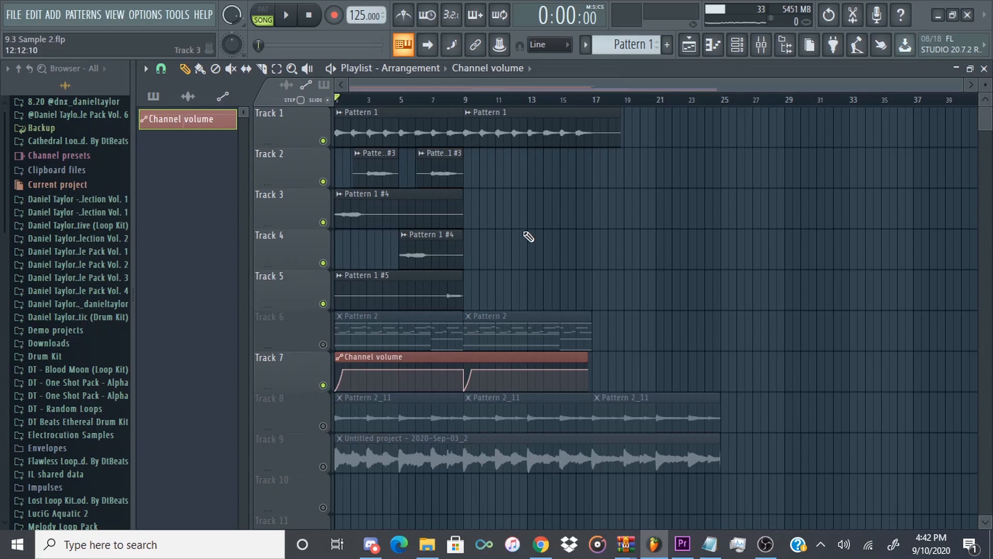
scroll(397, 459, up, 3)
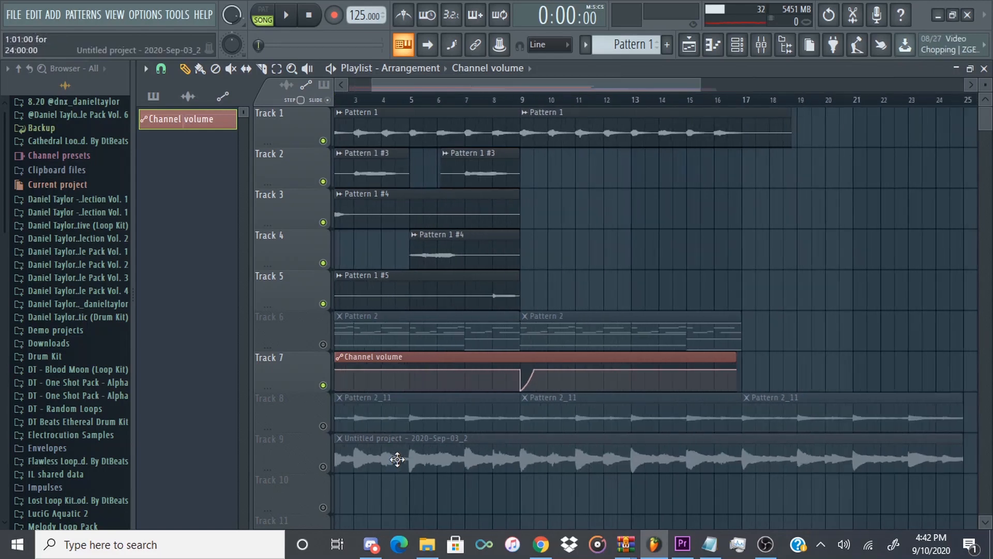
drag(524, 84, 372, 395)
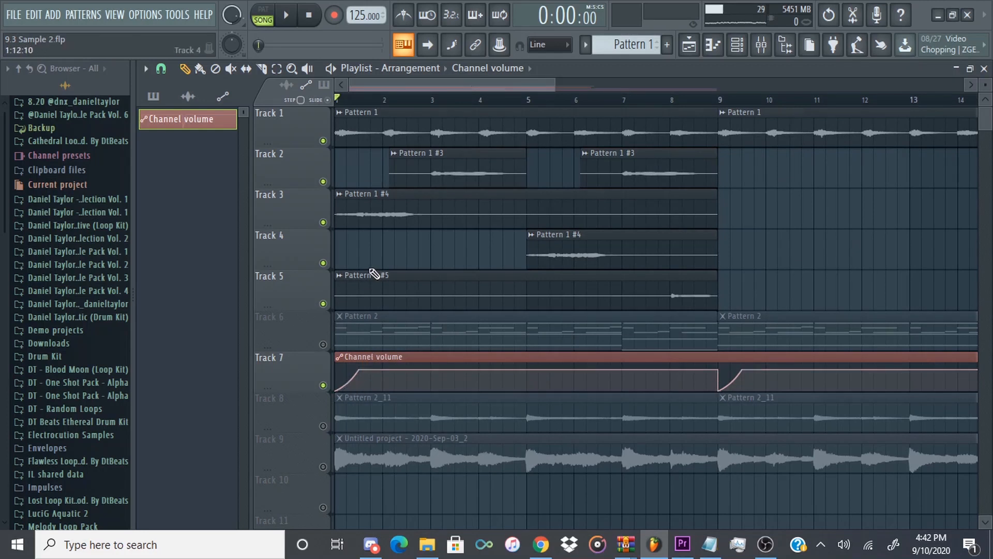
key(space)
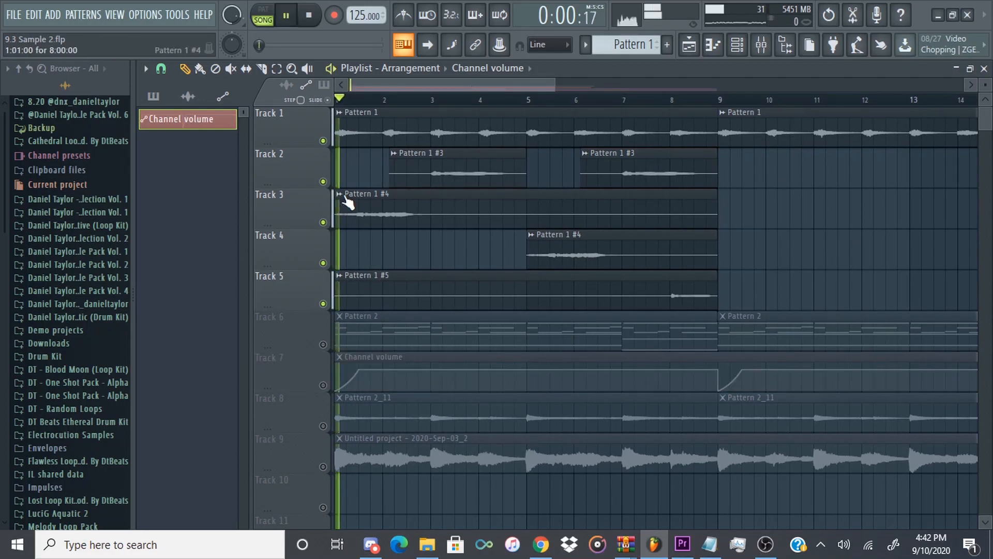
key(space)
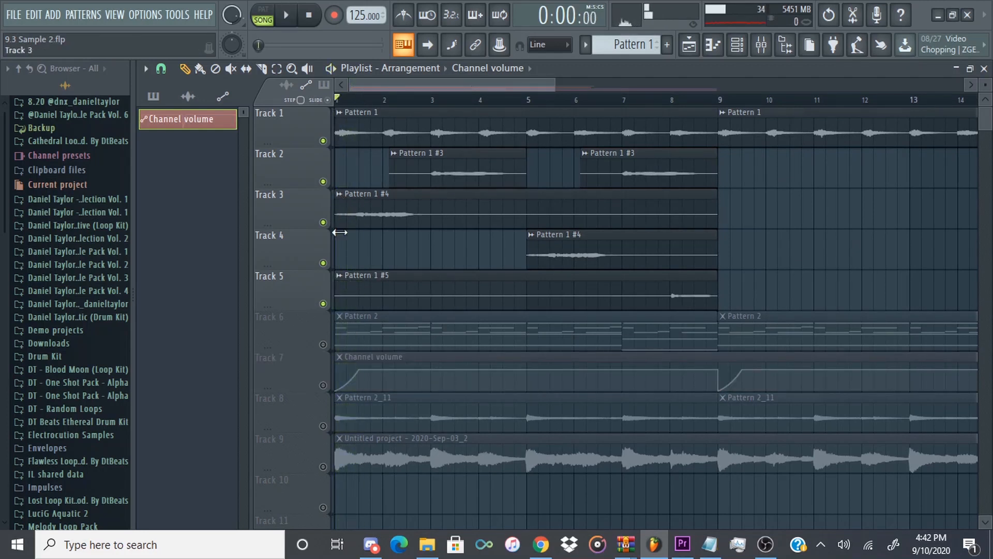
Unmute the Channel volume automation on Track 7 and the Pattern 2 clips on Track 6.
click(324, 385)
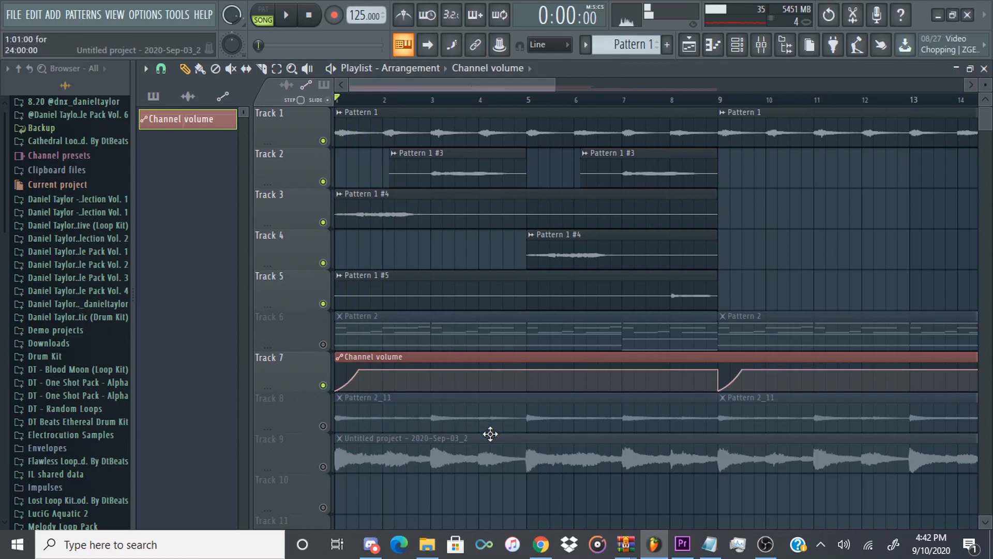
scroll(505, 455, down, 4)
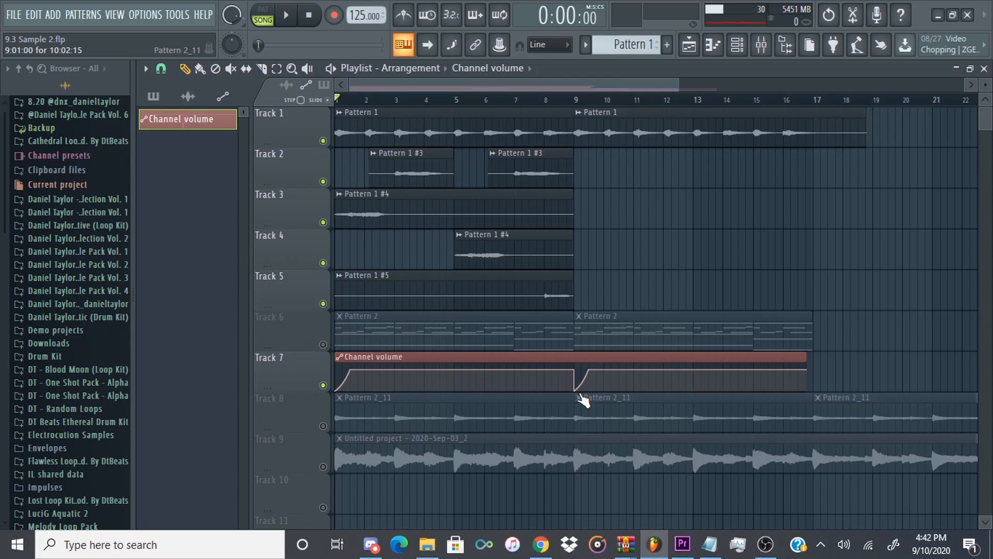
mouse_move(577, 393)
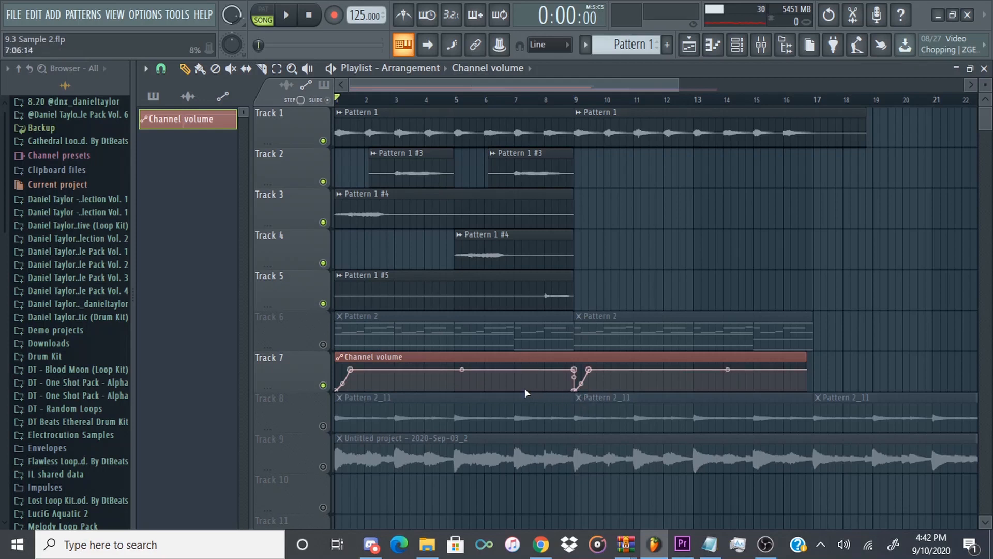
click(323, 344)
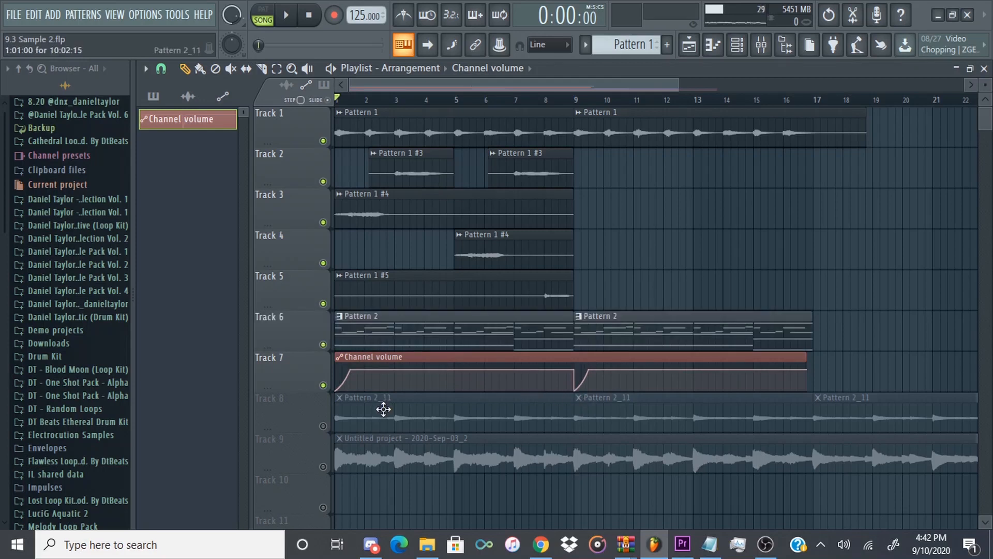
scroll(458, 418, down, 2)
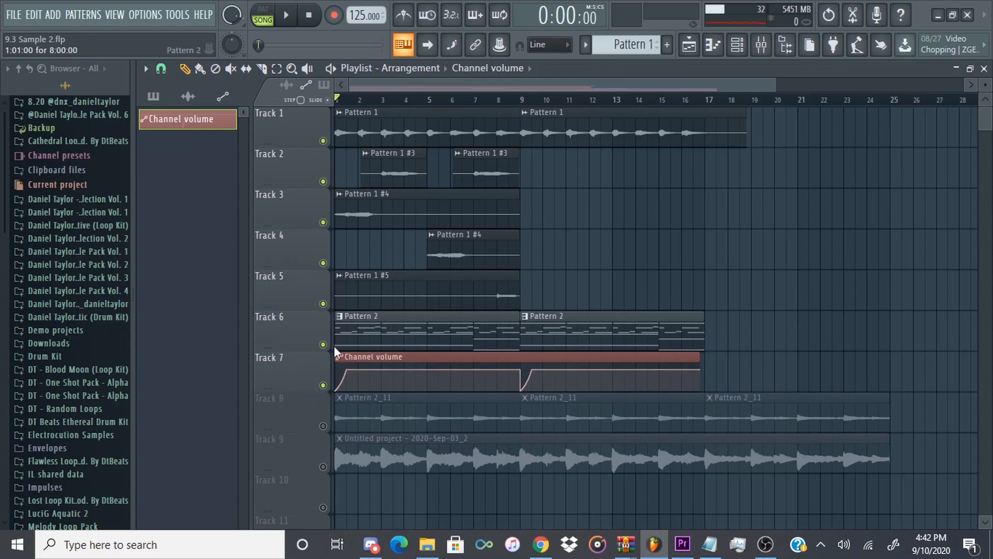
Open the Omnisphere instrument from the channel rack and inspect its LA Custom C7 Grand Piano patch.
key(F6)
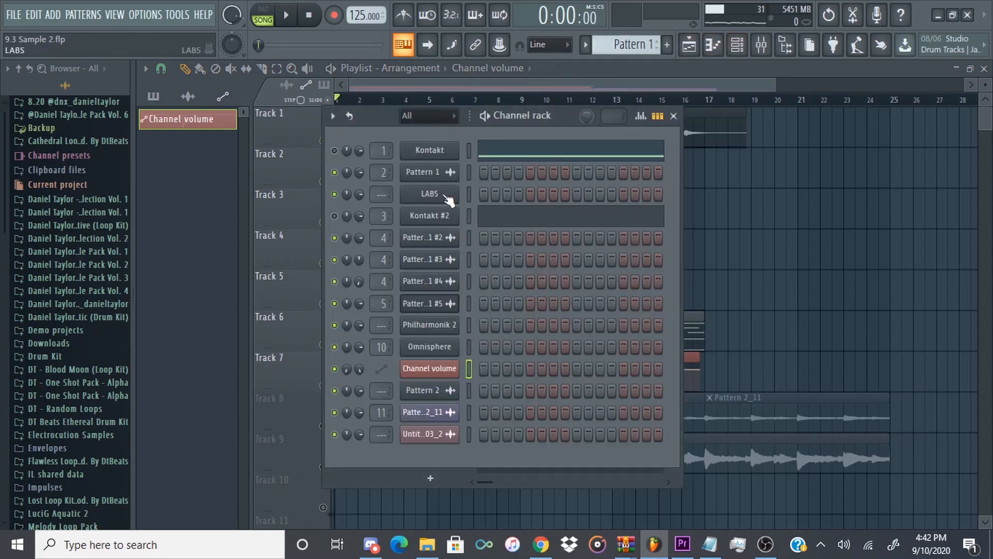
click(451, 346)
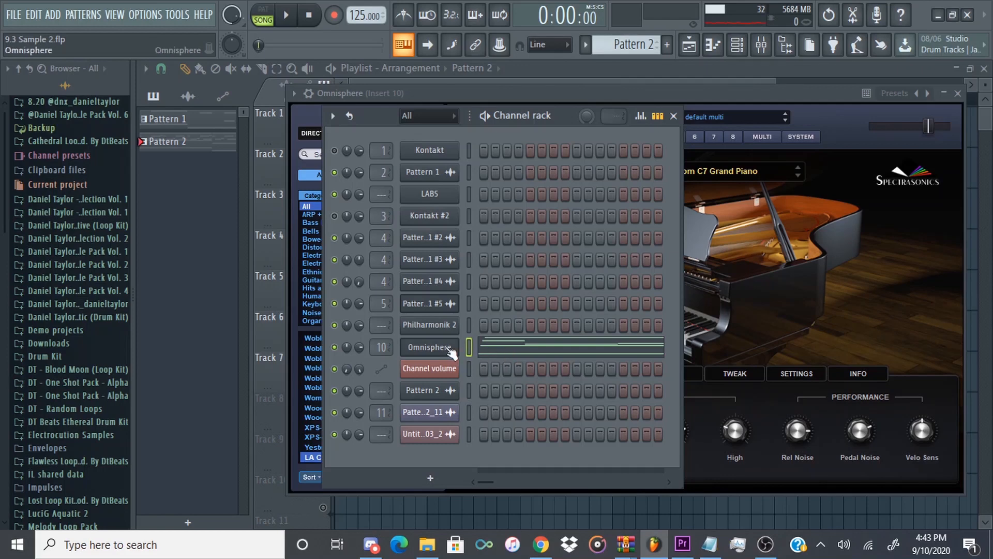
click(814, 97)
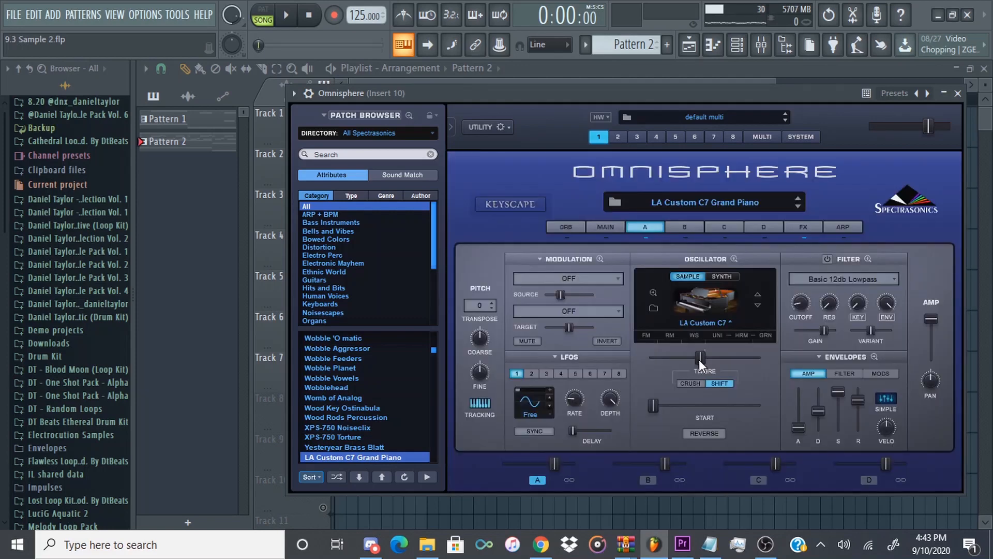
Examine Omnisphere's Pattern 2 notes in the piano roll and check its mixer track, Insert 10.
click(743, 54)
click(466, 354)
scroll(514, 350, down, 4)
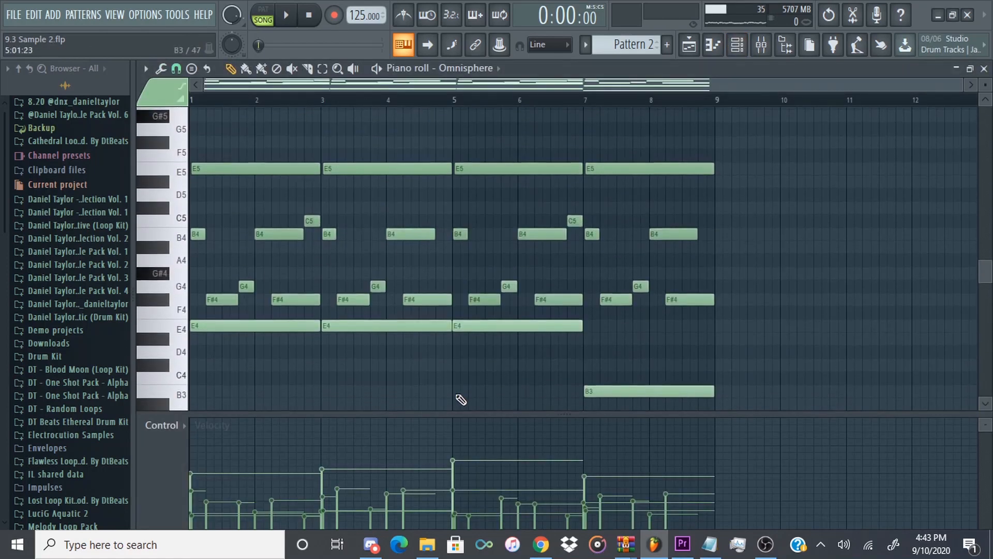
click(761, 45)
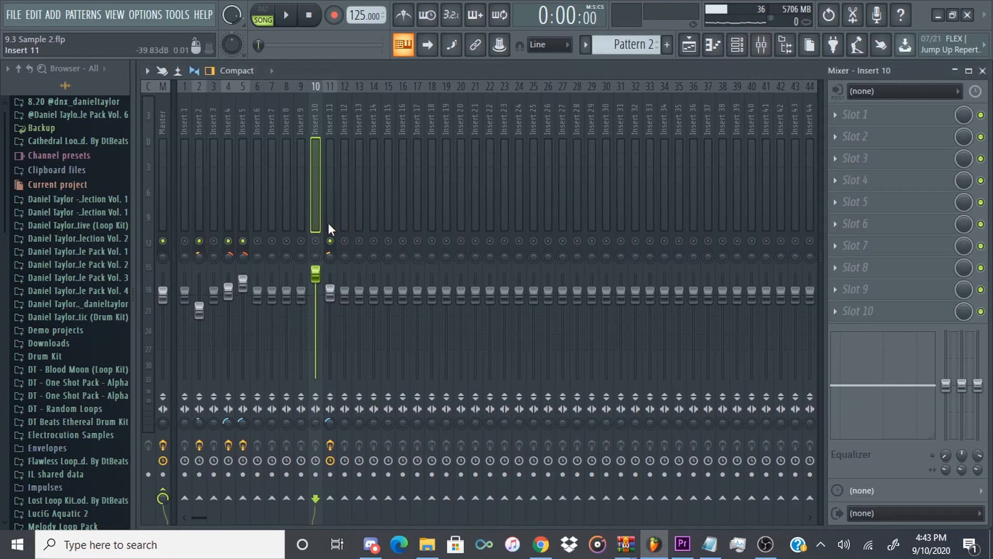
Play Pattern 2 in pattern mode and review Omnisphere's melody and bass notes in the piano roll.
click(689, 45)
key(space)
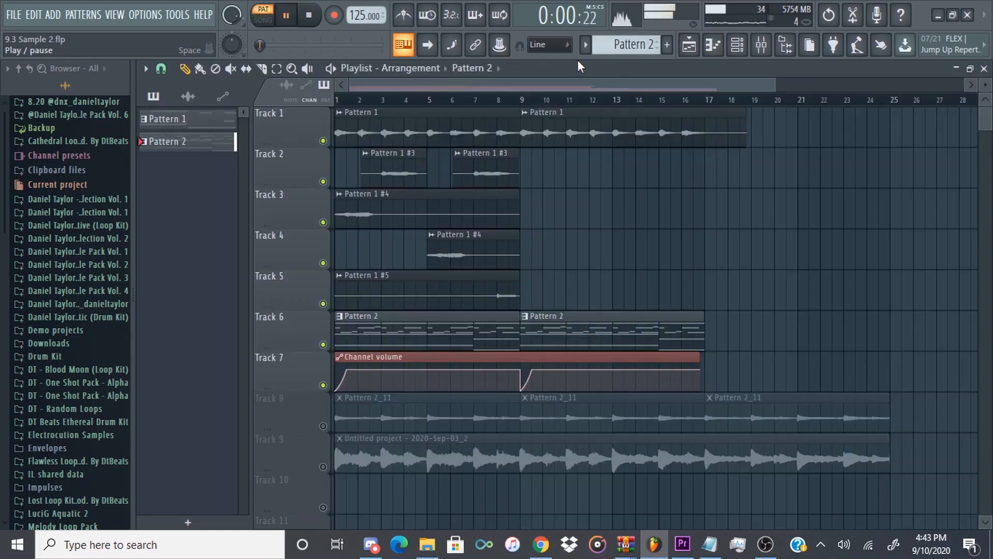
click(735, 45)
click(557, 350)
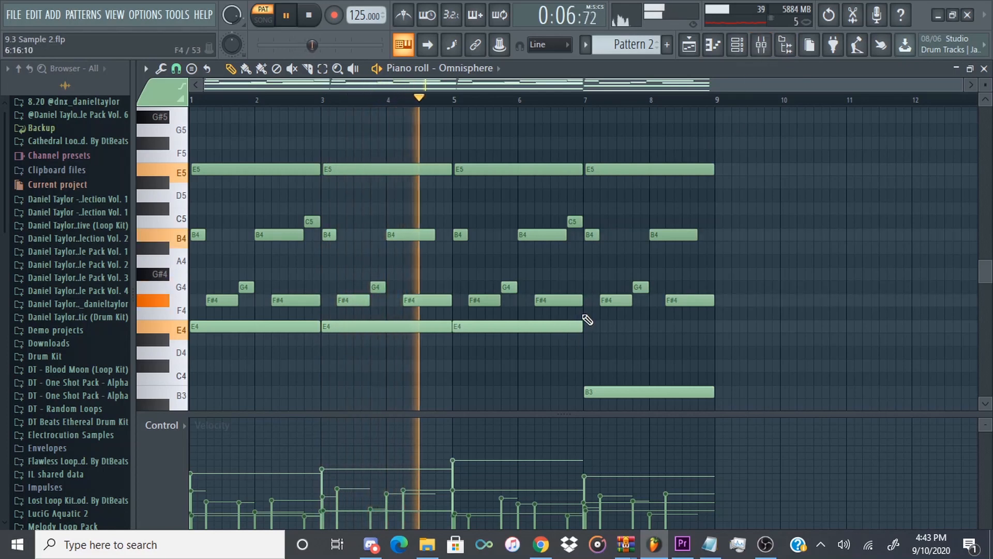
scroll(588, 320, down, 4)
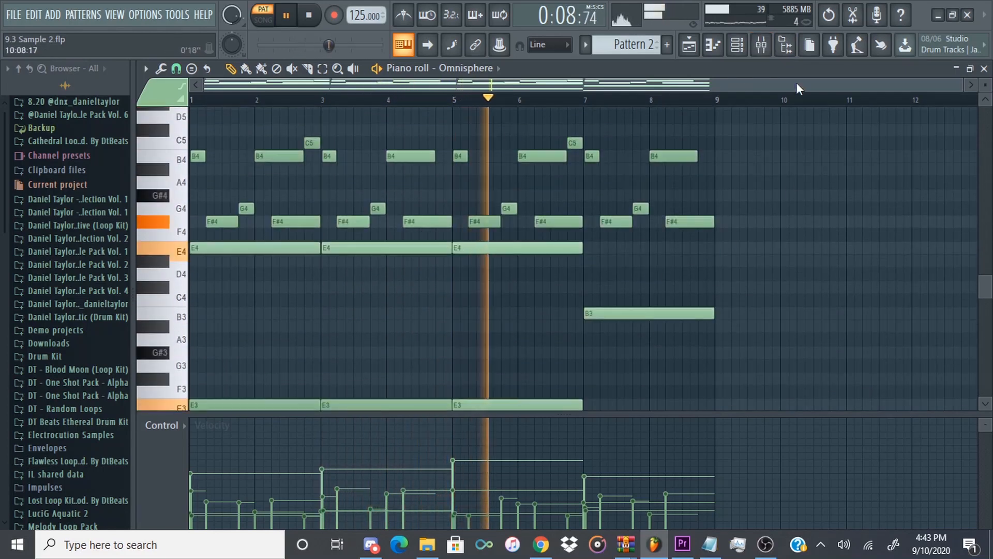
scroll(797, 88, down, 3)
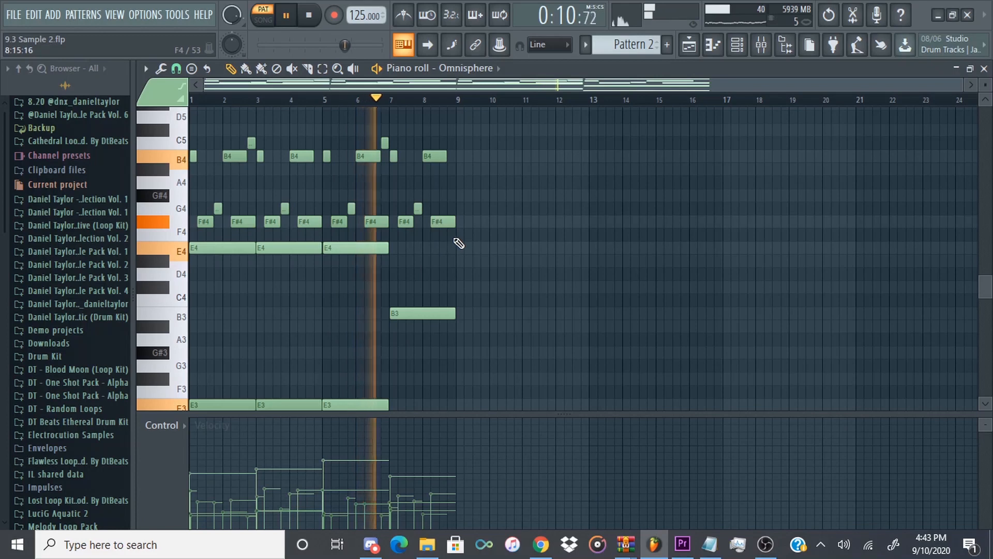
scroll(448, 274, down, 3)
scroll(443, 274, up, 3)
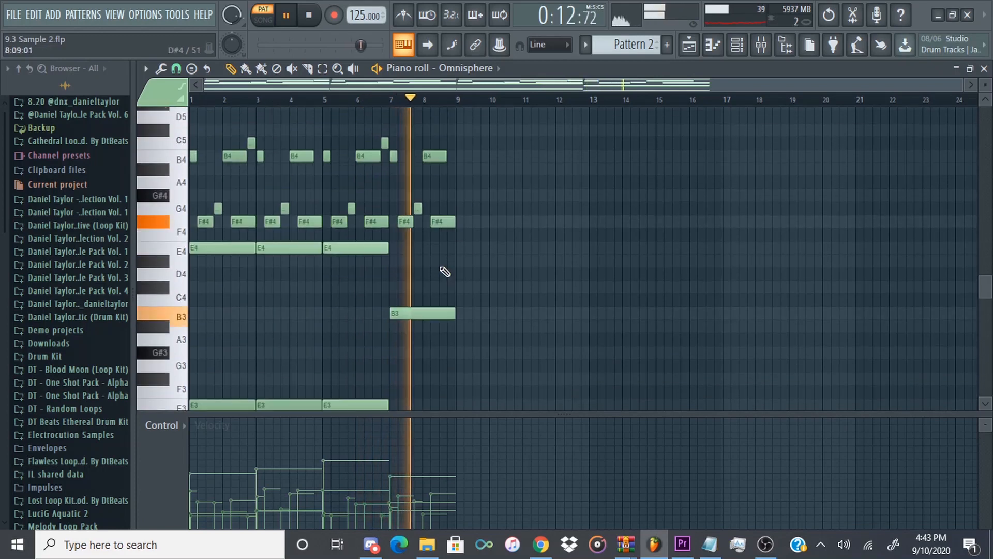
scroll(444, 267, up, 1)
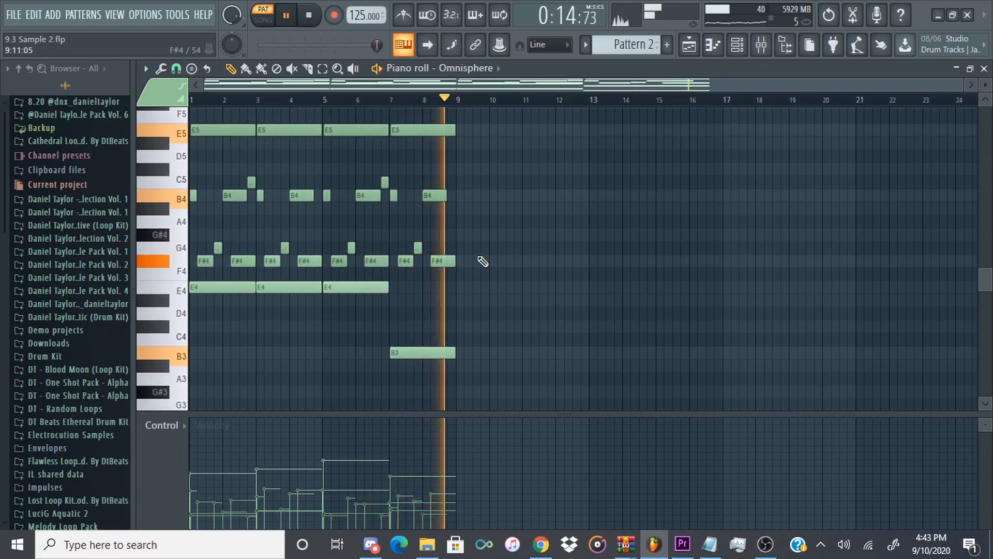
key(space)
scroll(341, 254, down, 4)
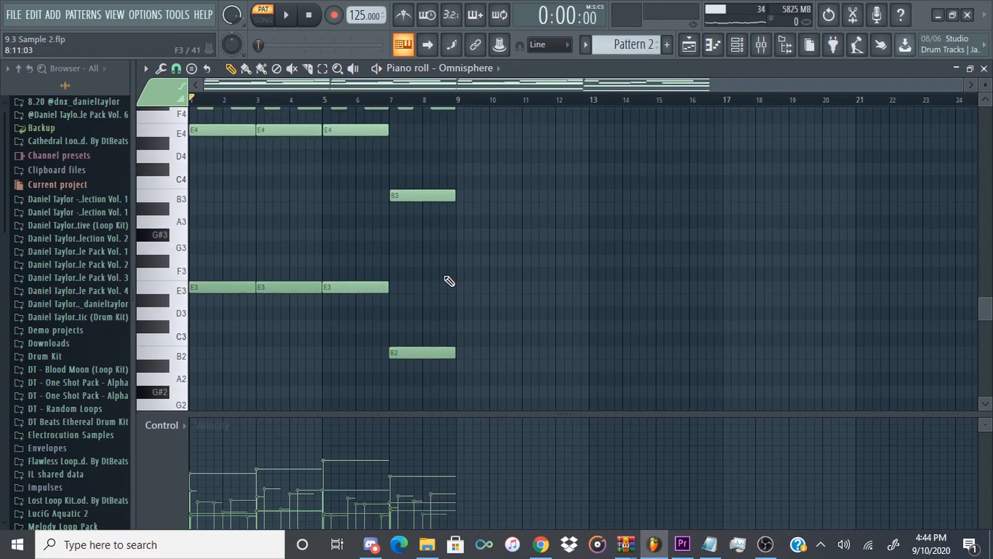
scroll(446, 279, up, 5)
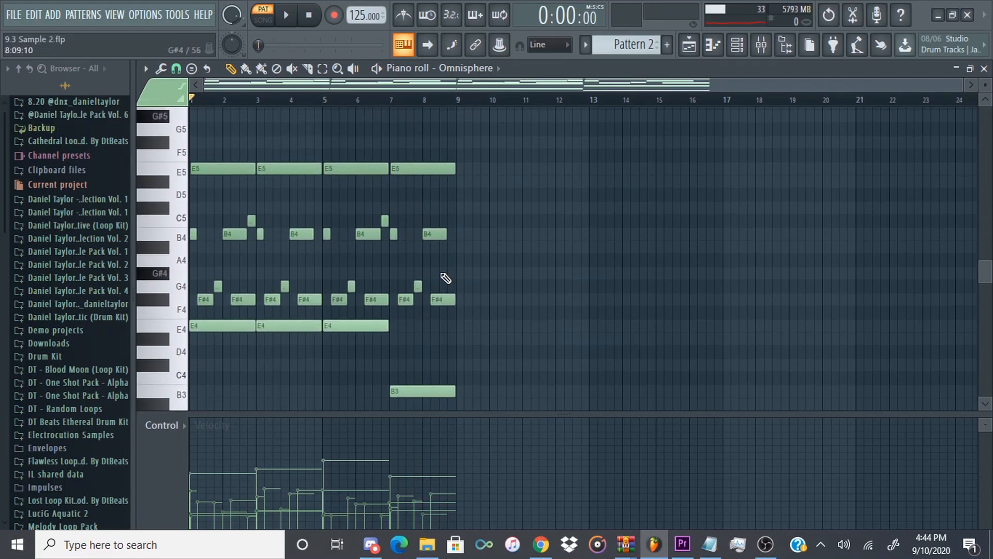
Switch playback back to song mode and enable all the mixer inserts.
key(F5)
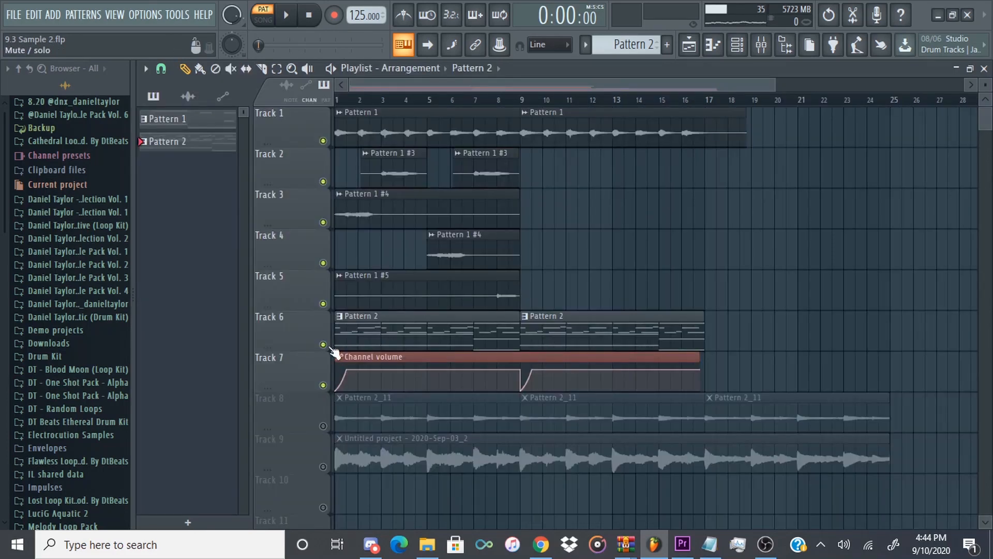
key(l)
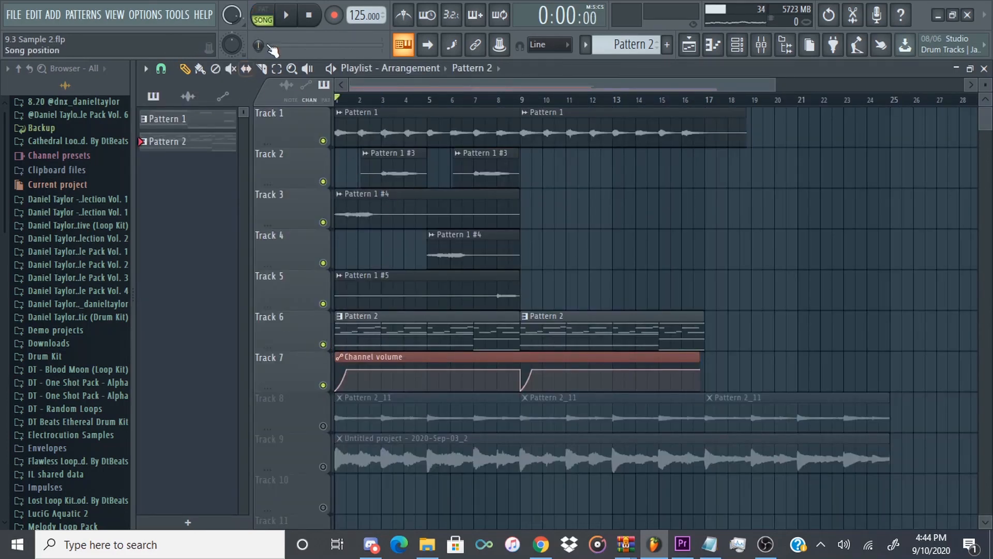
click(762, 46)
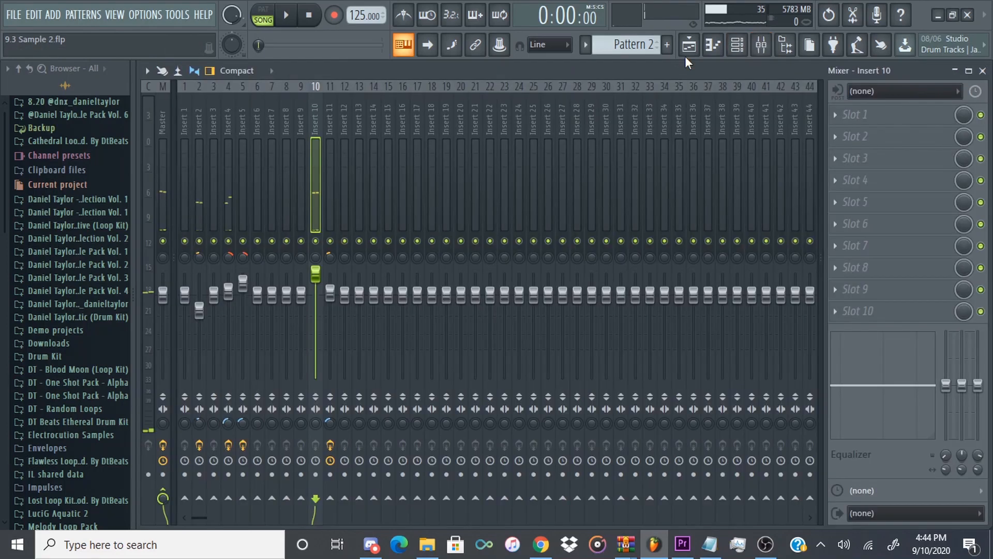
Play the full arrangement with all layers in the playlist and stop it after the first eight bars.
key(space)
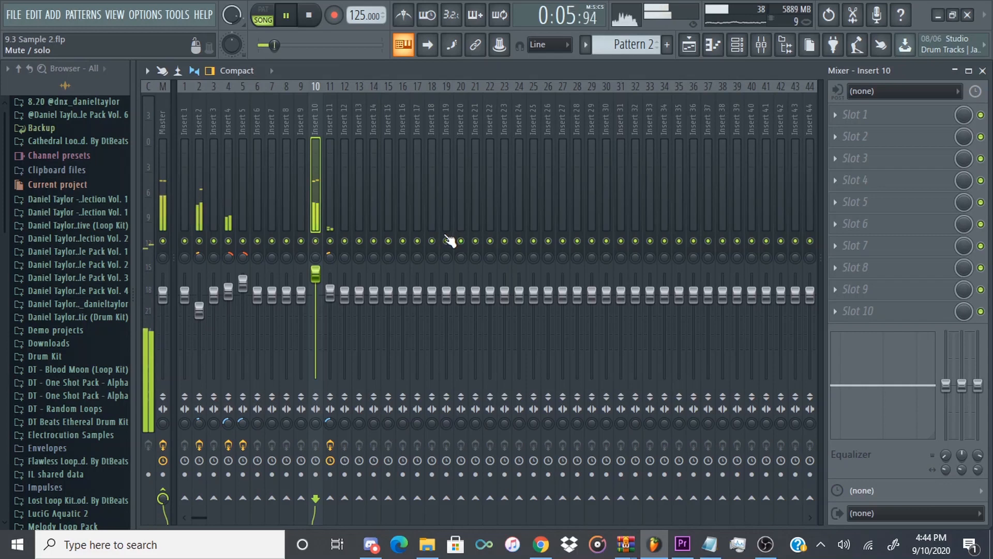
click(690, 45)
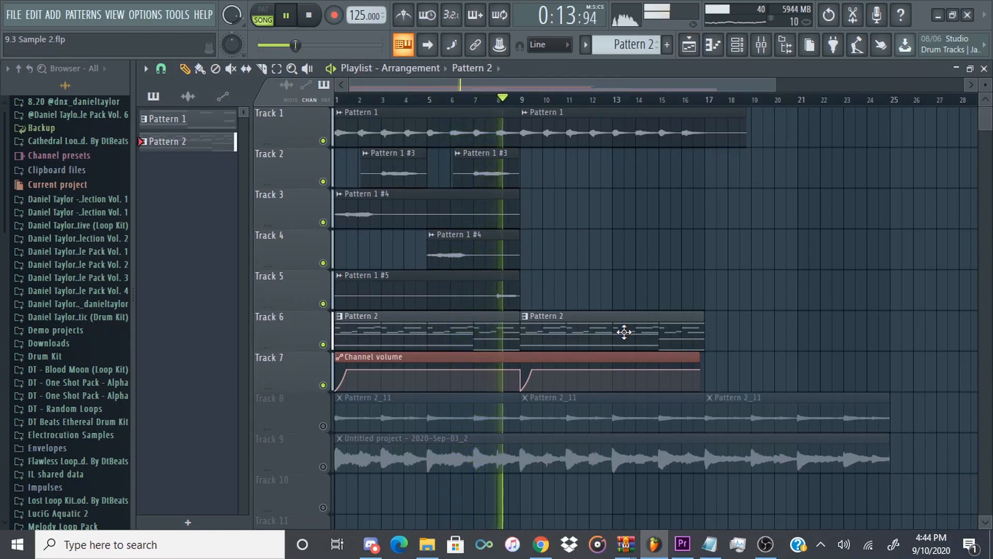
key(space)
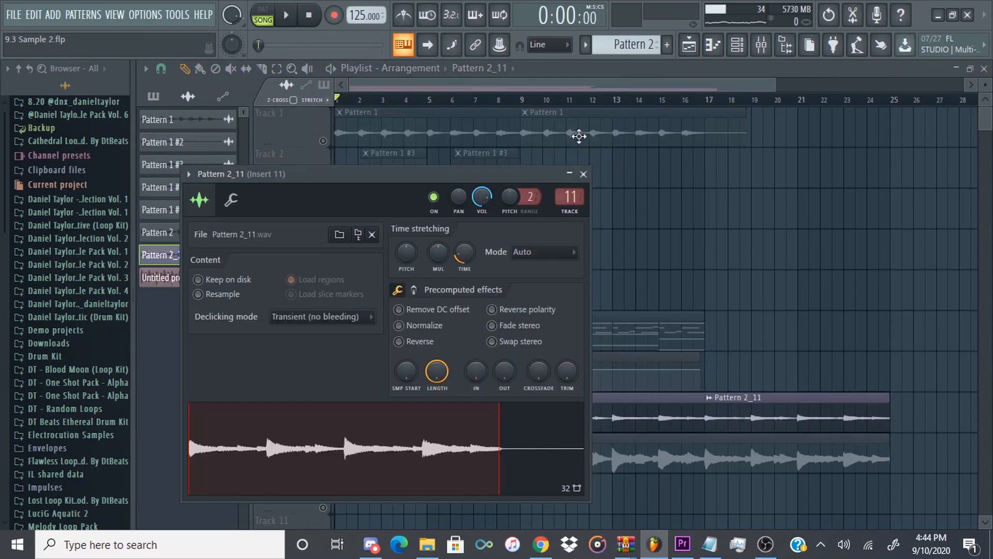
Open the Pattern 2_11 audio clip from Track 8 in the Edison audio editor.
click(576, 173)
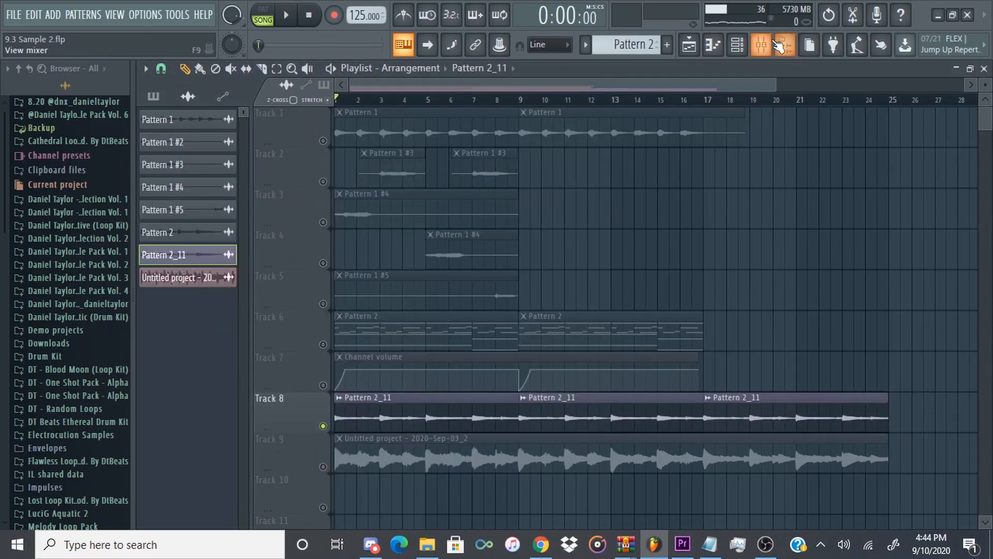
click(761, 45)
click(688, 45)
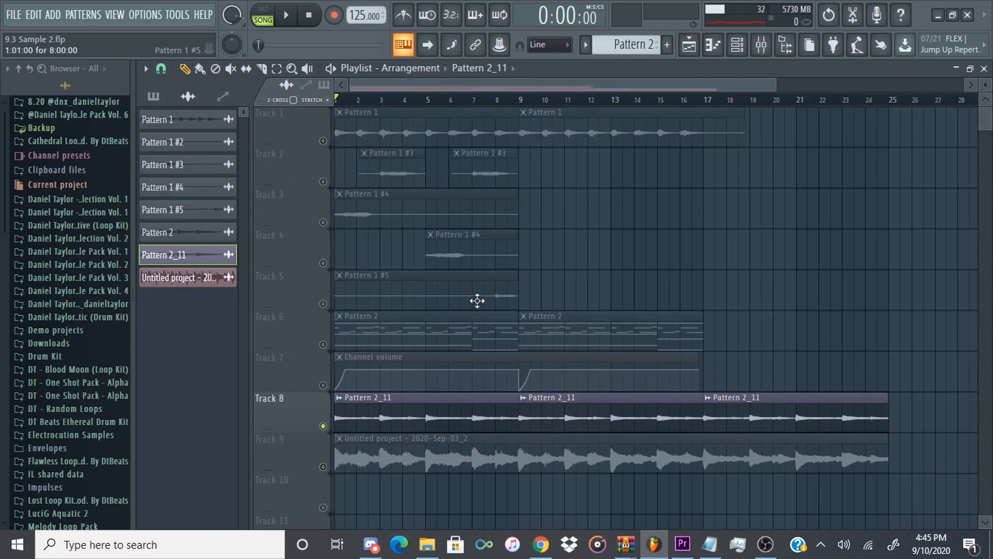
double_click(396, 418)
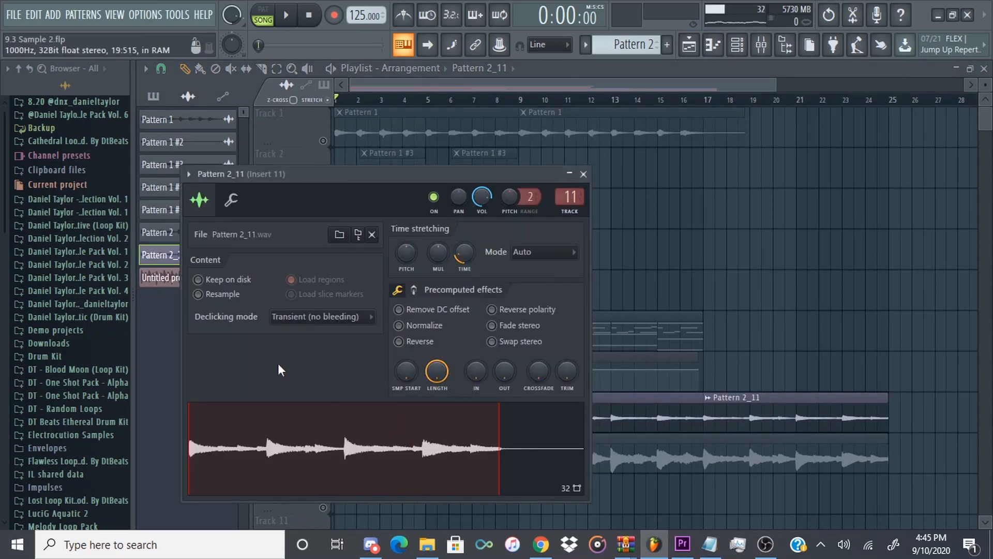
right_click(282, 458)
click(338, 369)
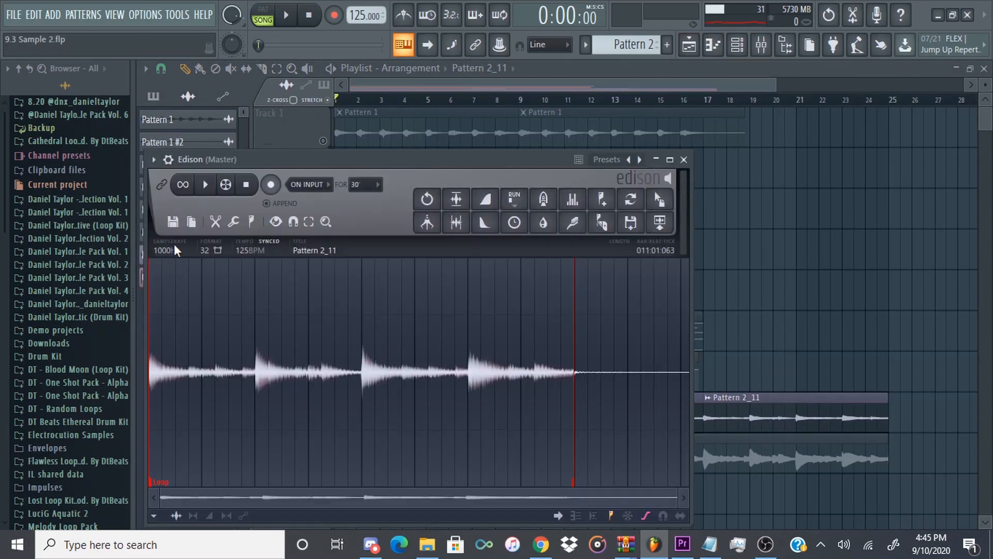
Examine Pattern 2_11's sample rate in Edison's sample properties, play the audio and close the editor.
click(169, 248)
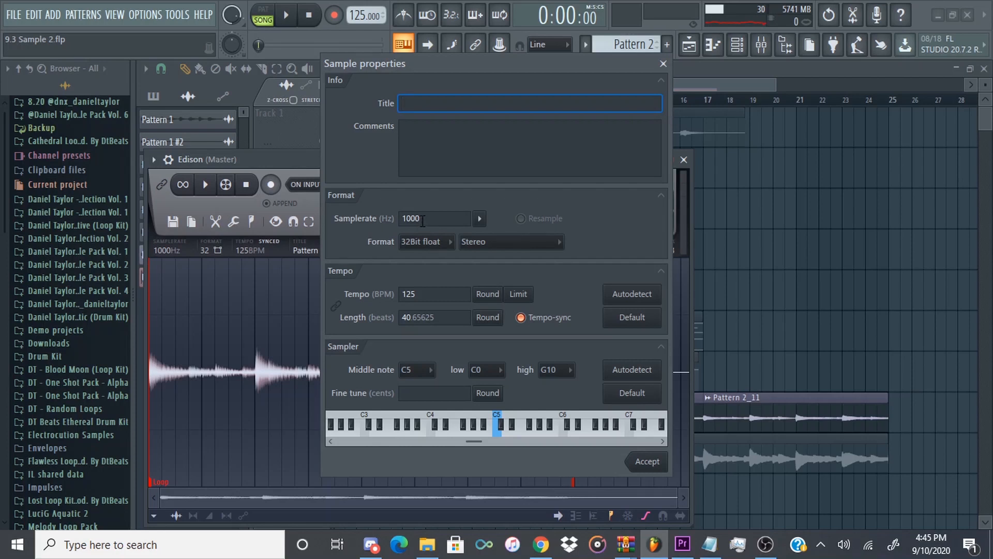
click(442, 216)
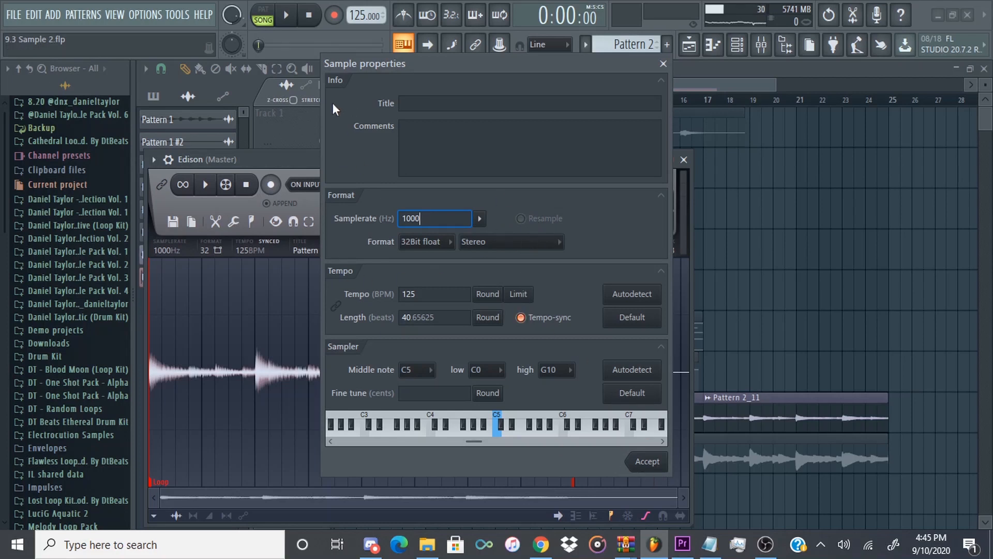
click(663, 63)
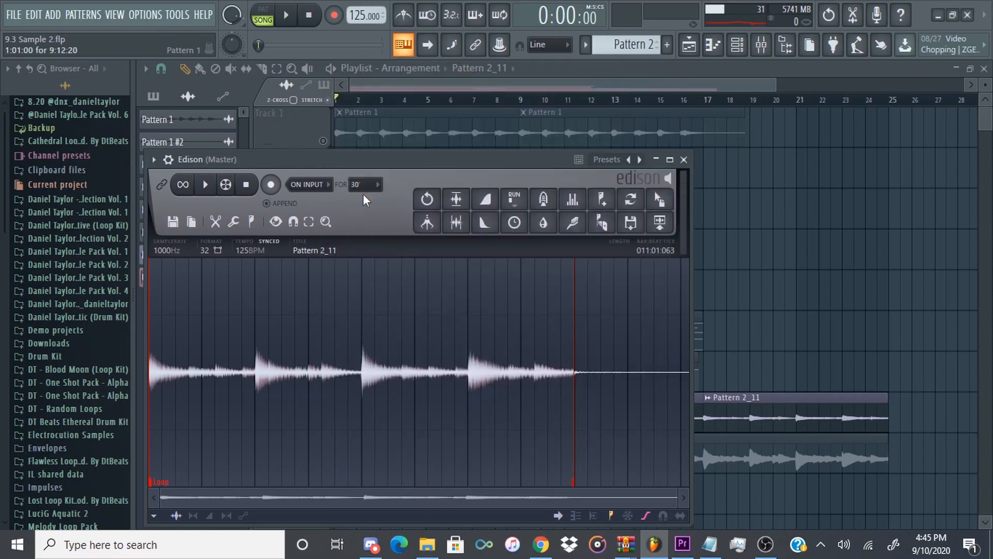
click(206, 185)
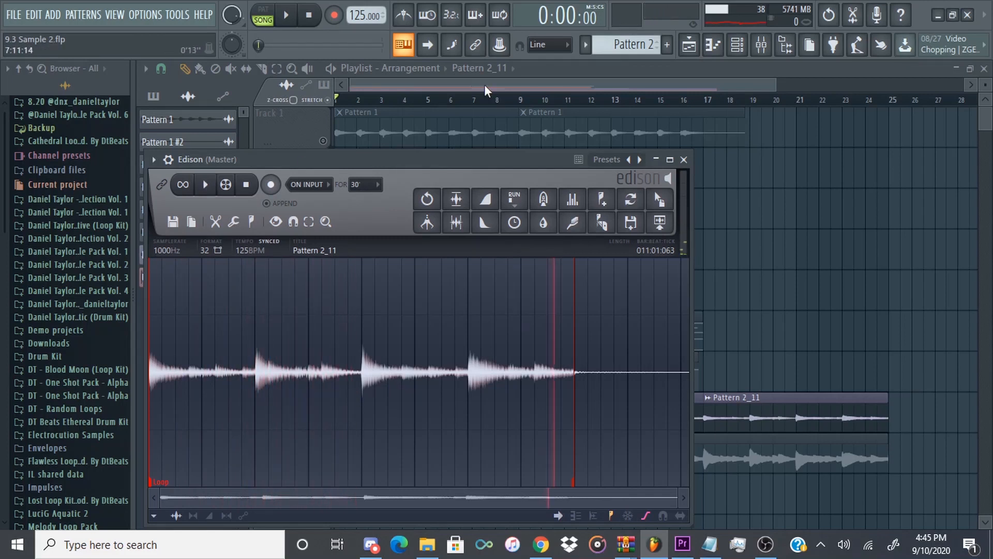
key(Escape)
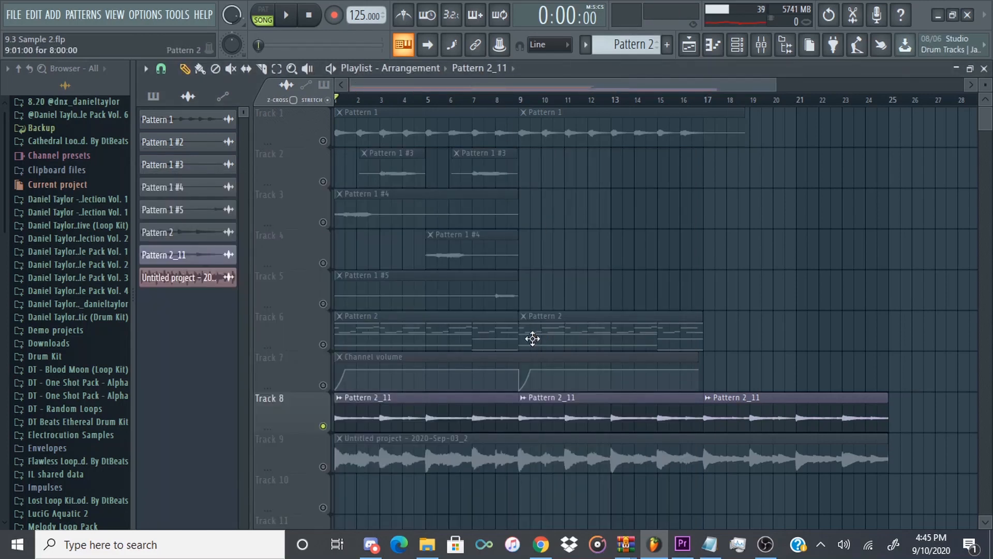
Inspect the RC-20 Retro Color effect on mixer Insert 11 and return to the playlist.
click(760, 45)
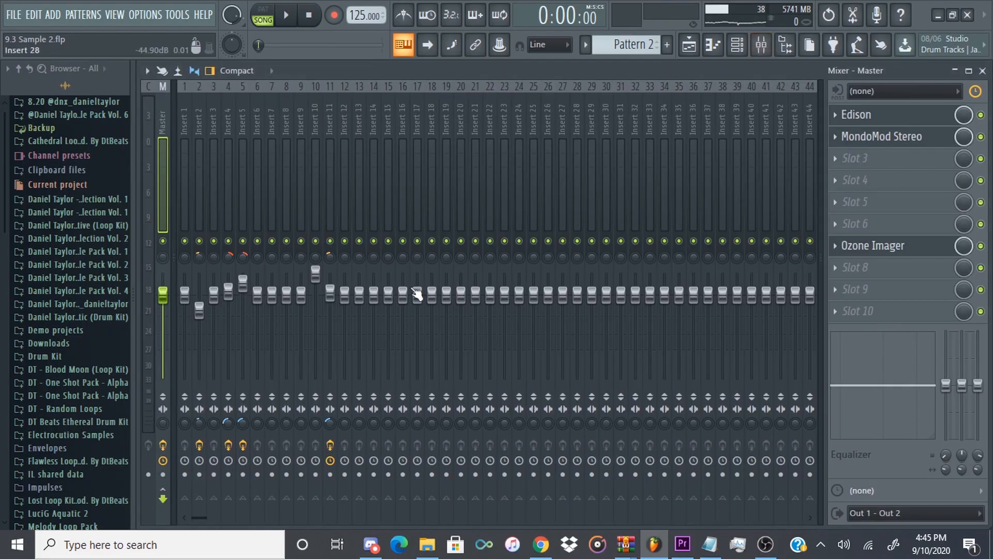
click(330, 124)
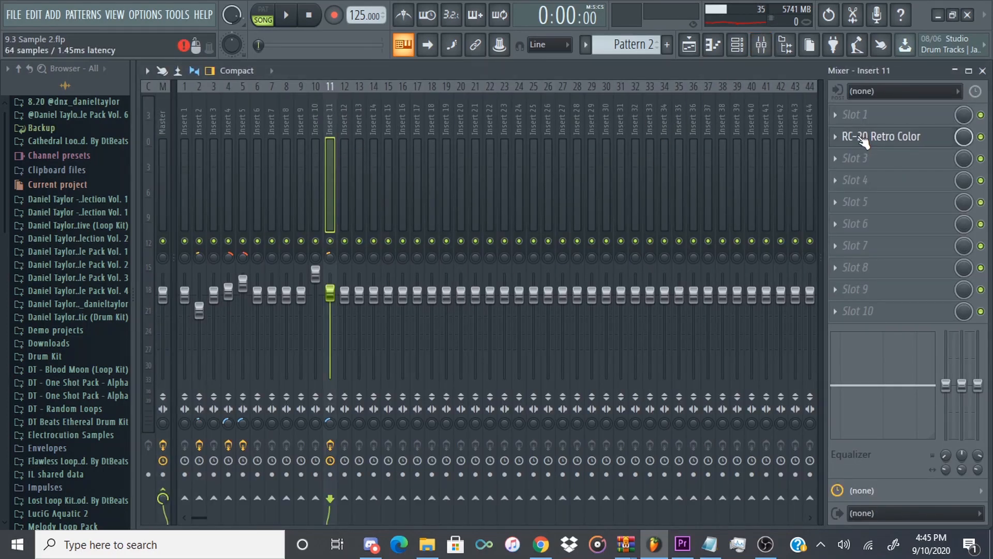
click(880, 136)
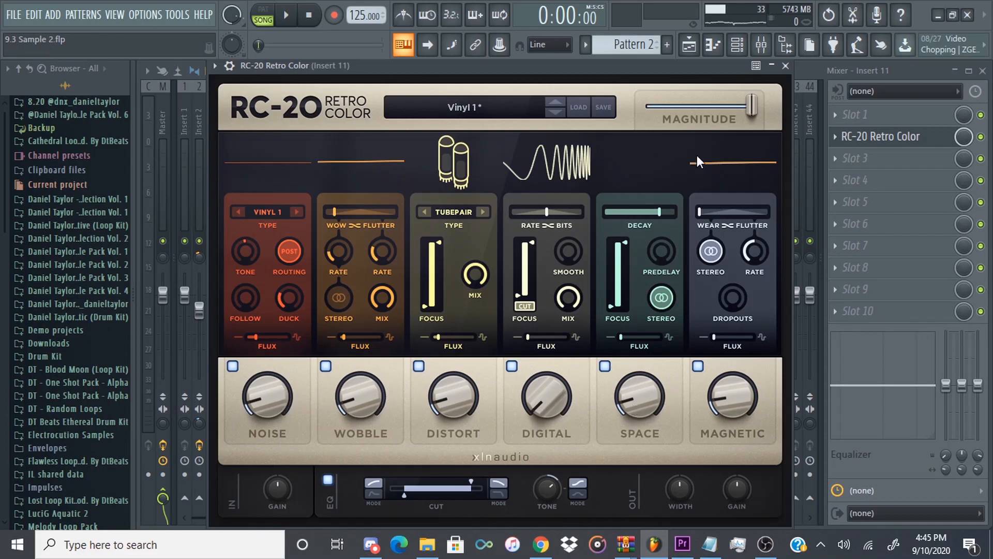
click(689, 44)
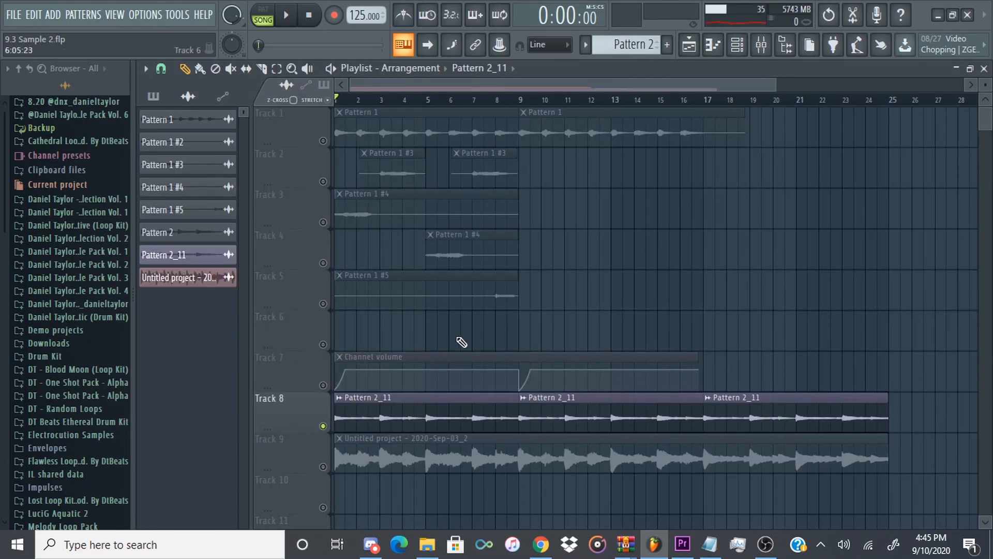
Unmute playlist Tracks 7, 5, 4, 3, 2 and 1 alongside Track 8.
click(323, 385)
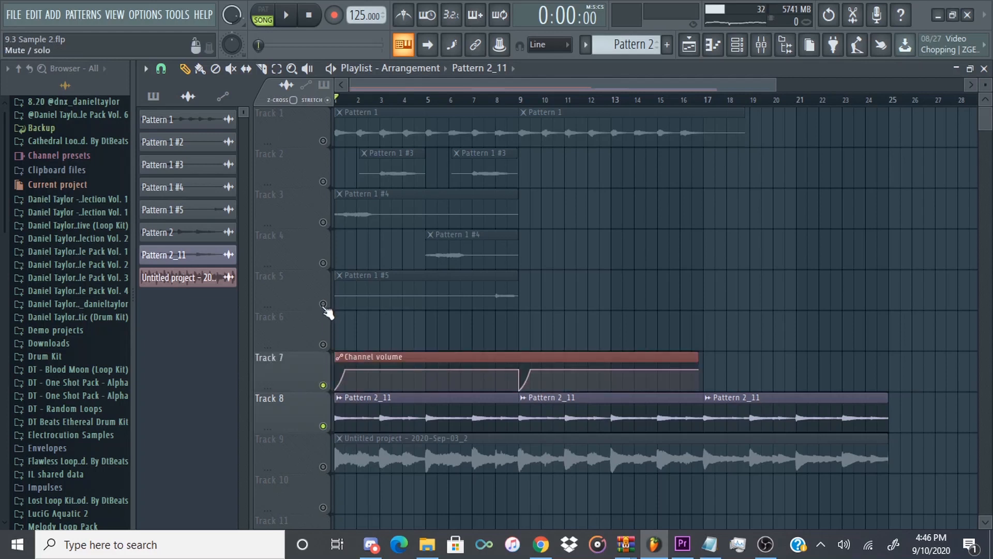
click(323, 304)
click(323, 262)
click(323, 222)
click(323, 181)
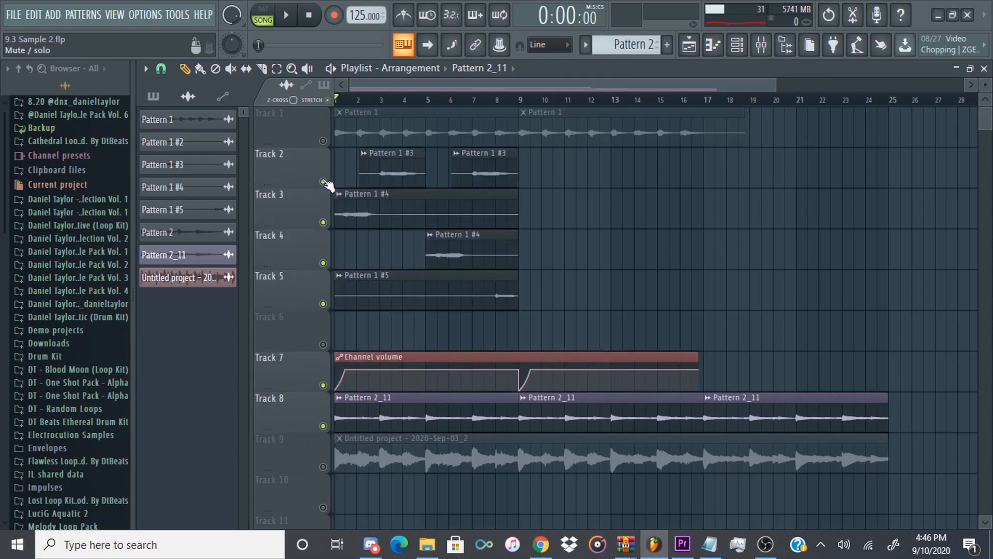
click(323, 141)
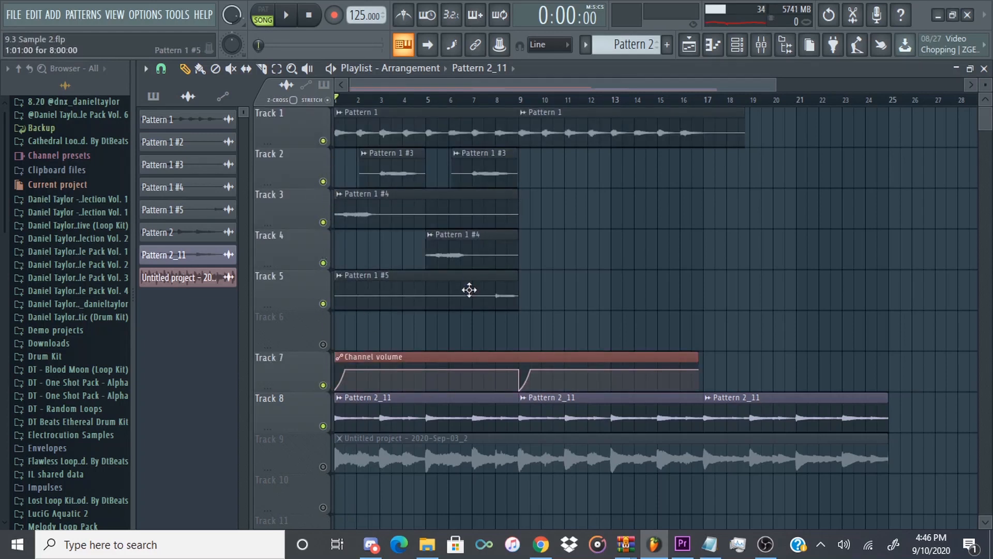
Play the arrangement from the start with Pattern 2_11 in place of the Omnisphere pattern.
drag(389, 102, 236, 110)
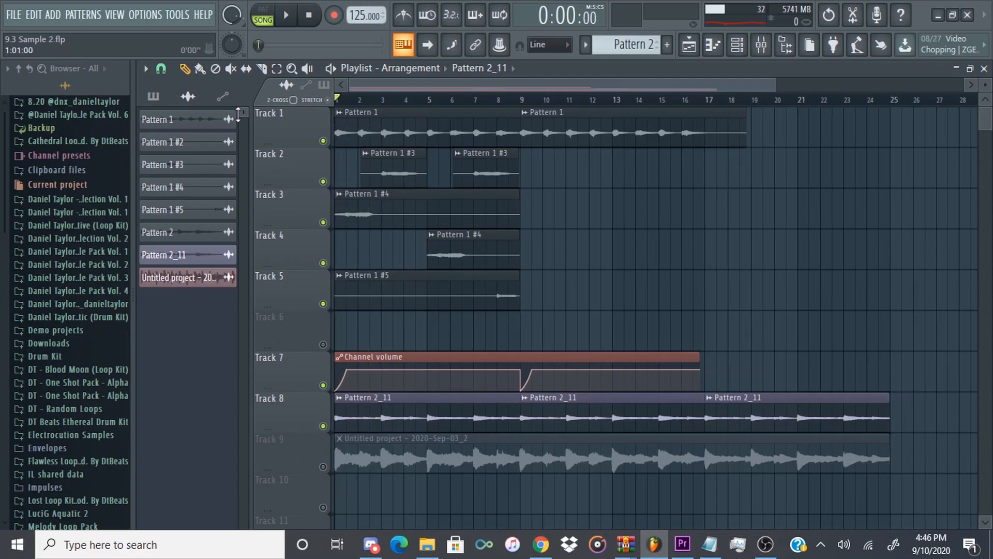
key(space)
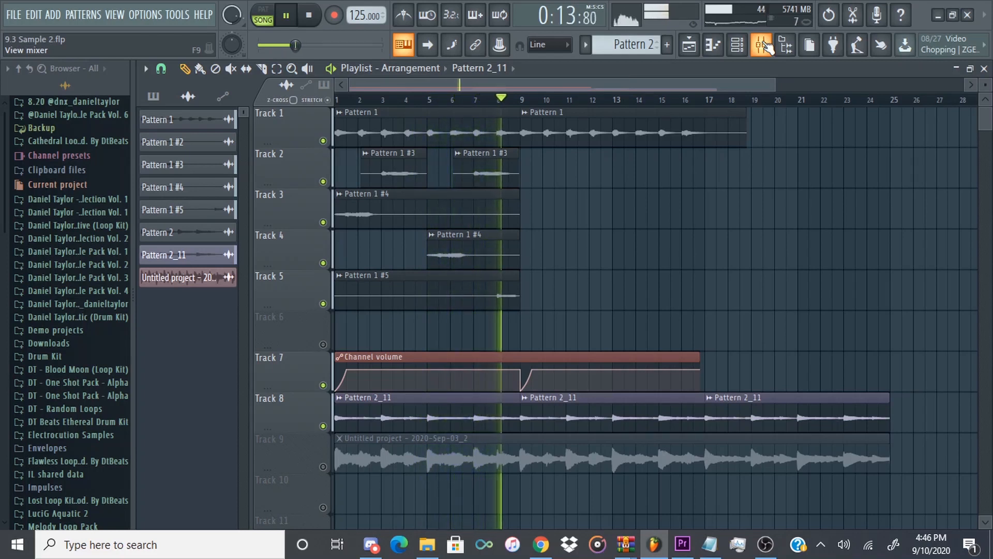
key(space)
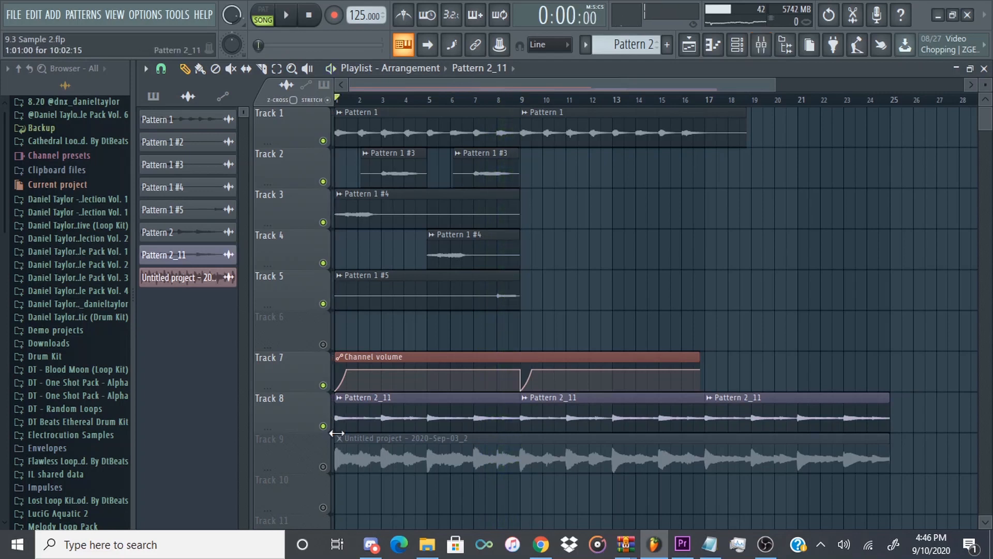
Solo the rendered clip on Track 9, switch to Track 8, and re-enable Tracks 7, 5, 4, 3, 2 and 1.
right_click(324, 467)
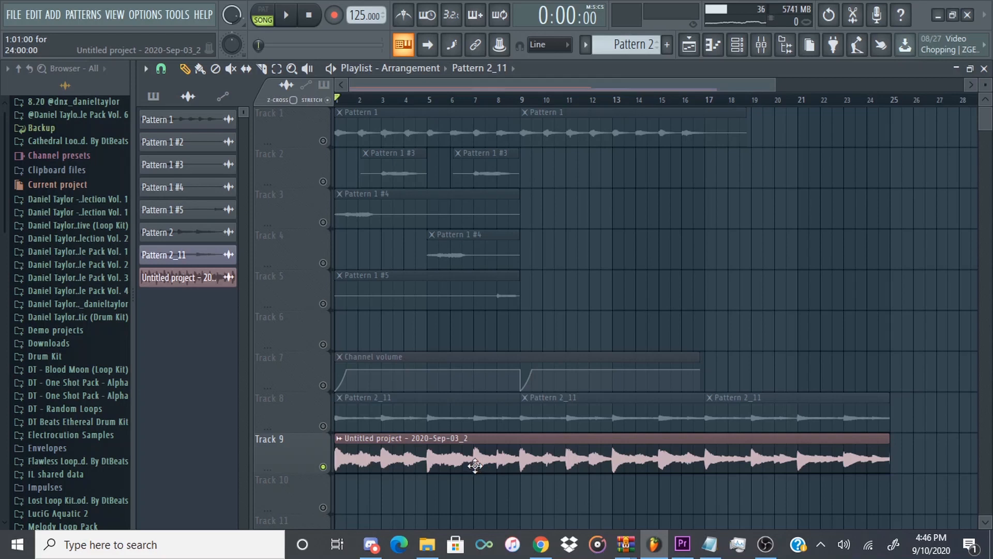
click(317, 419)
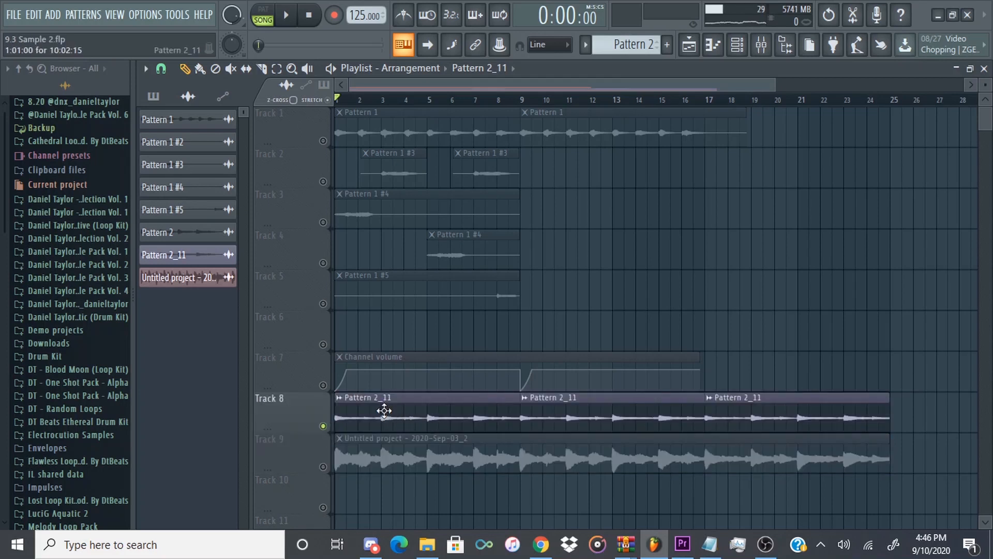
click(325, 384)
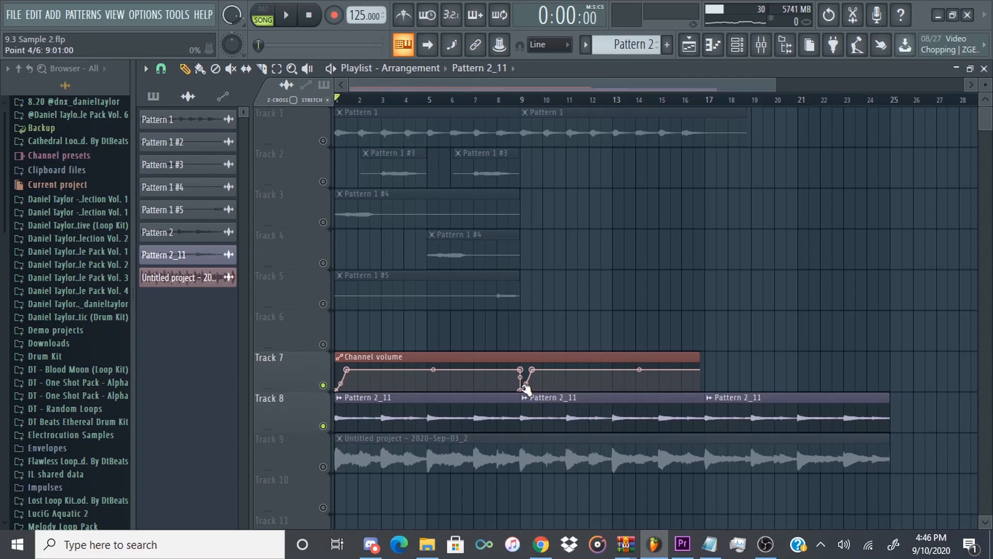
click(323, 304)
click(323, 263)
click(323, 222)
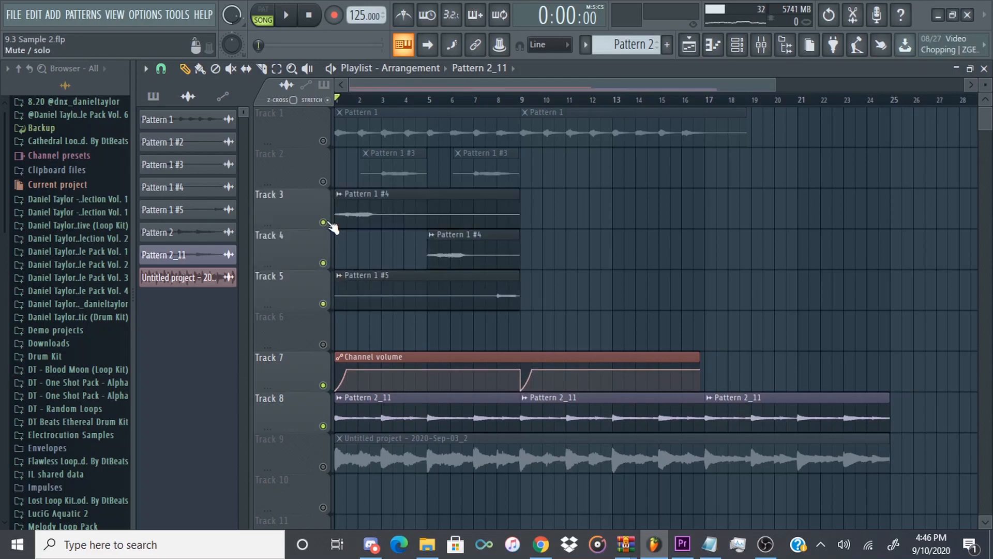
click(323, 181)
click(323, 141)
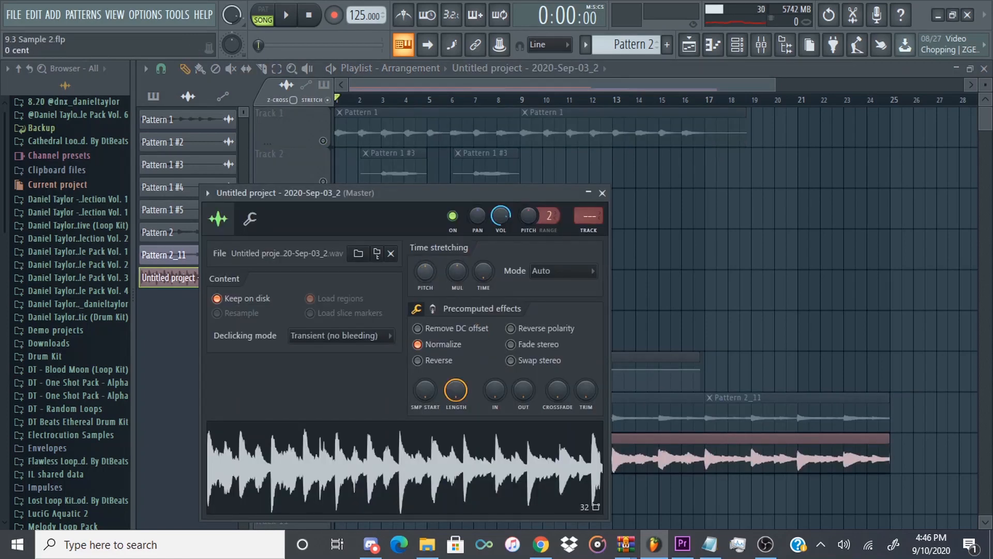
Close the rendered clip's sampler settings and bypass the MondoMod Stereo effect on the Master mixer track.
click(601, 192)
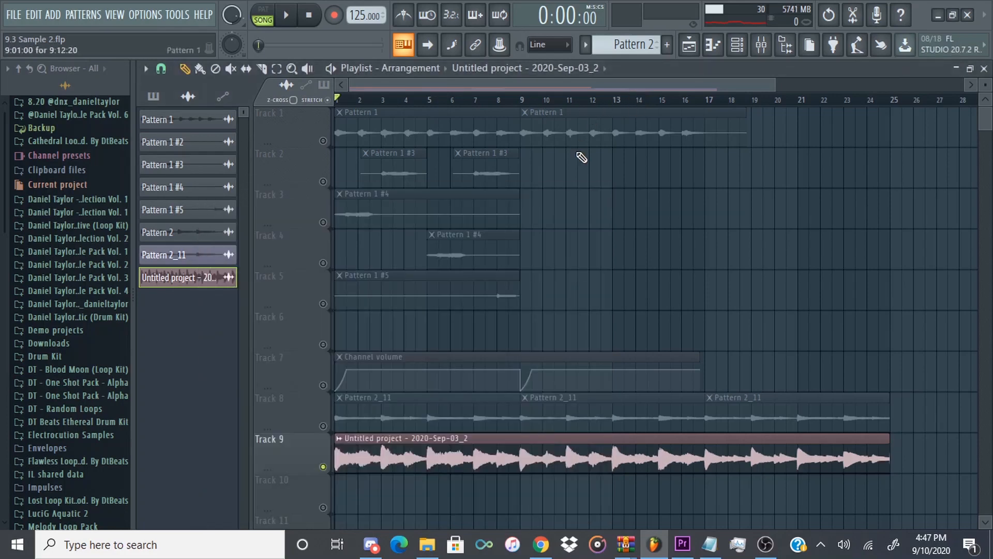
scroll(505, 494, down, 2)
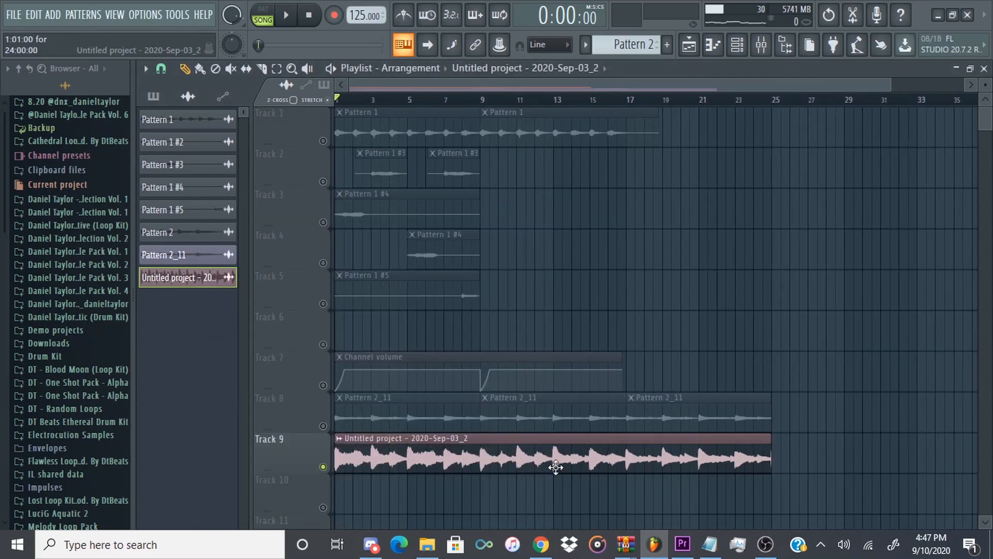
click(761, 45)
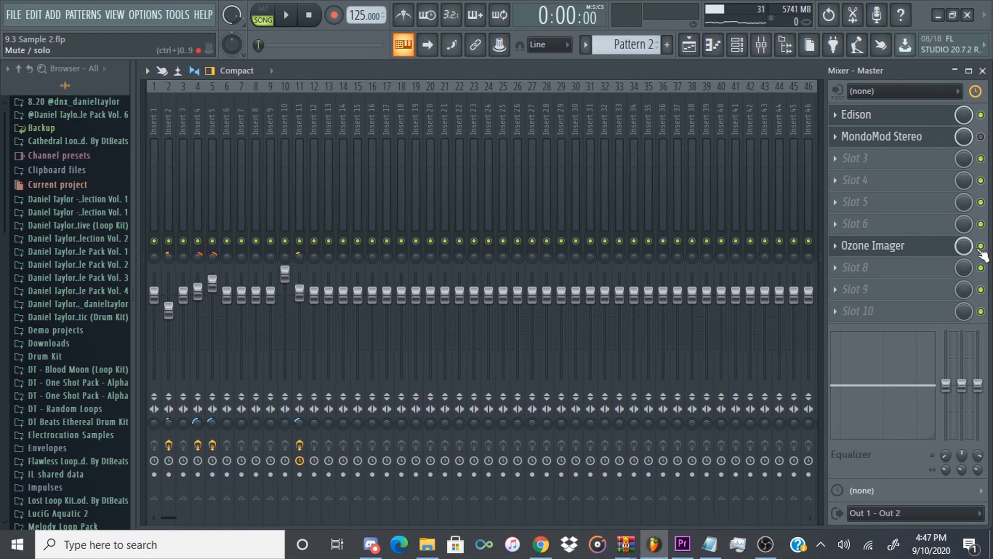
click(689, 45)
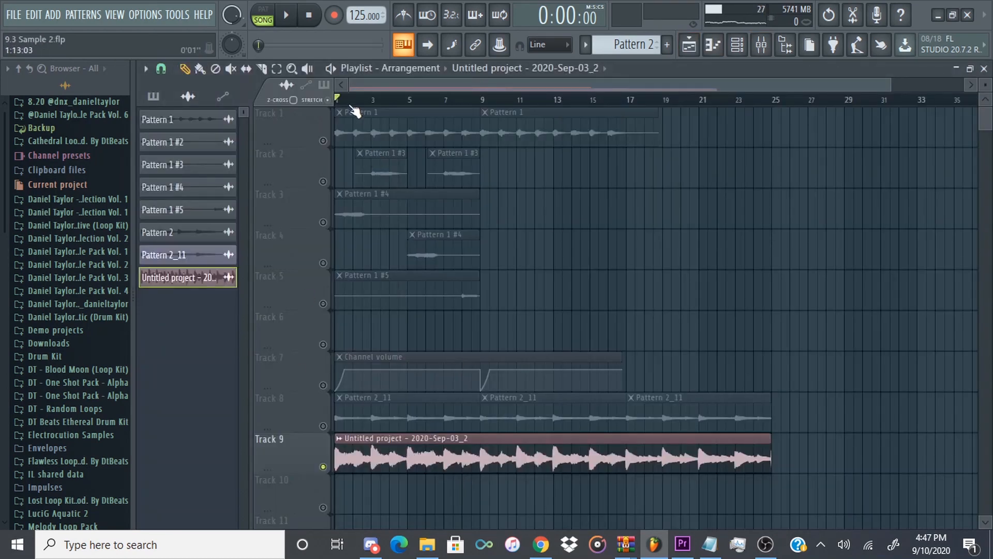
Play the soloed rendered clip on Track 9 from the start and from bar 9, and open its clip settings.
key(space)
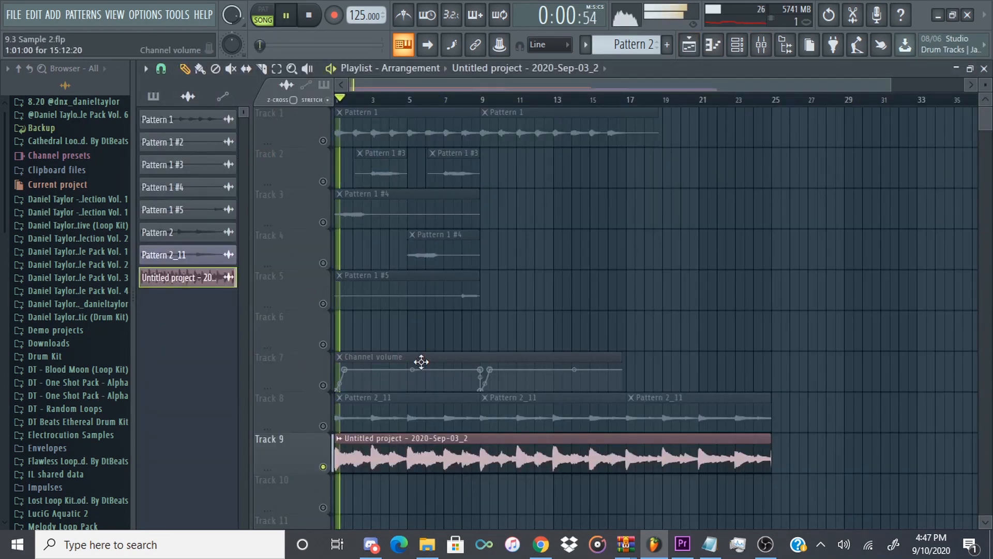
click(483, 101)
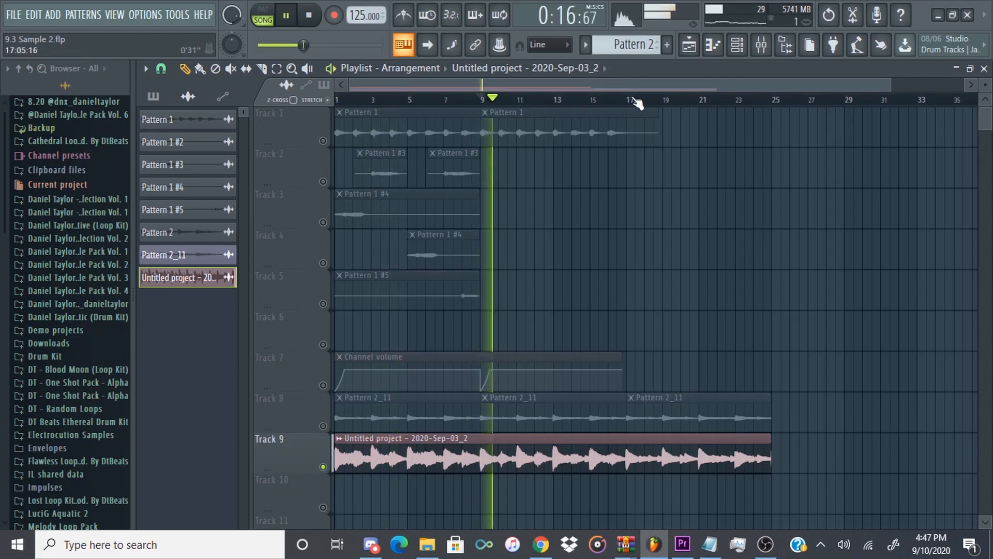
key(space)
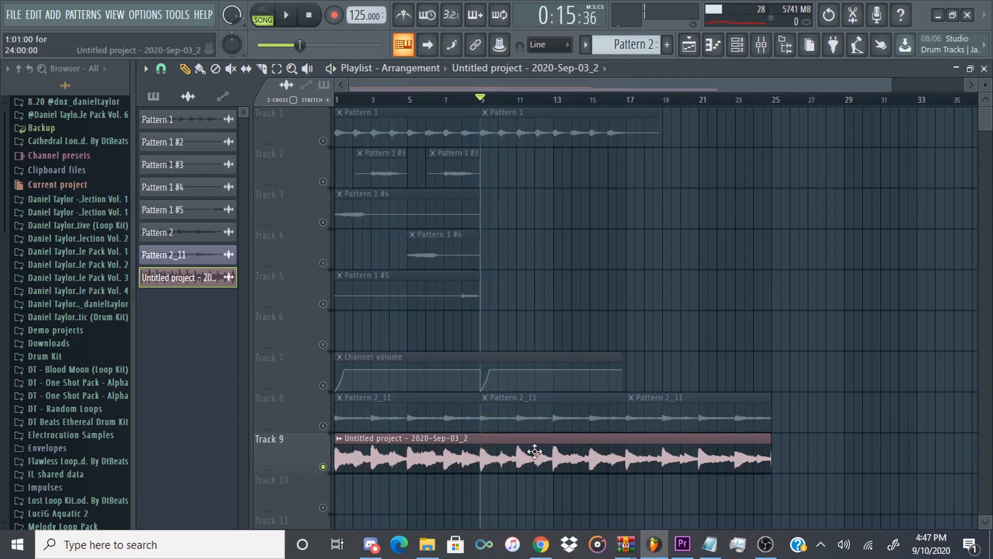
double_click(535, 451)
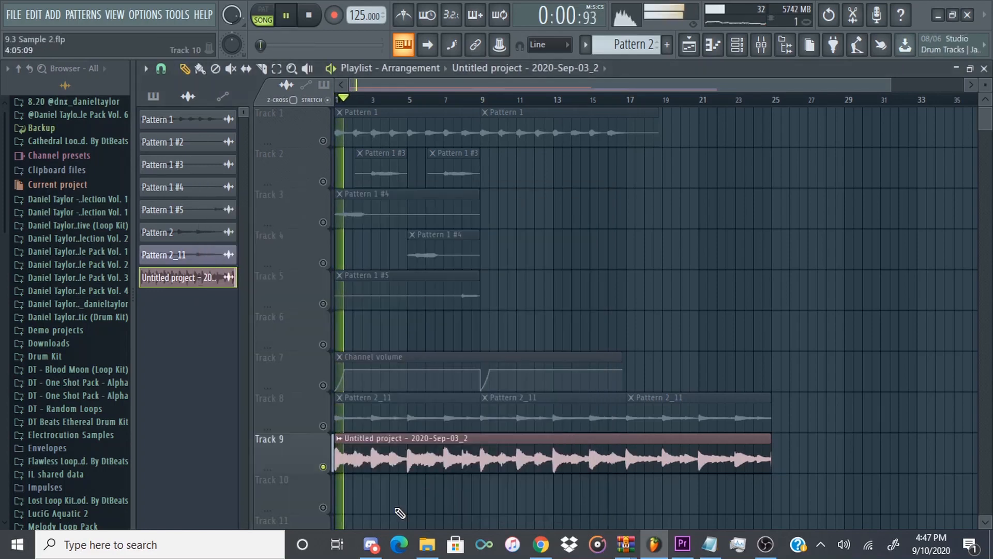
Stop playback, review the MondoMod Stereo settings on the Master mixer track, and toggle the Ozone Imager effect.
scroll(403, 510, down, 1)
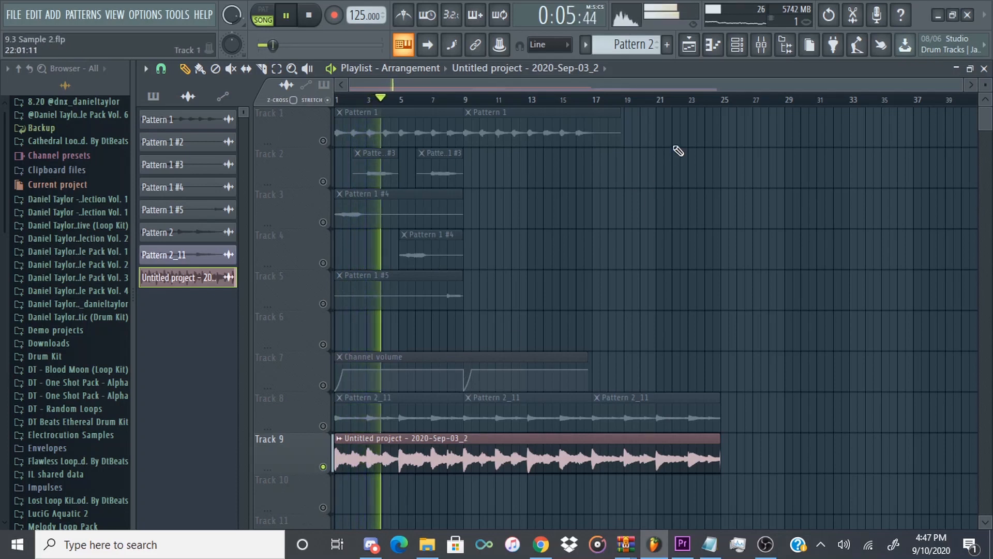
key(space)
click(761, 46)
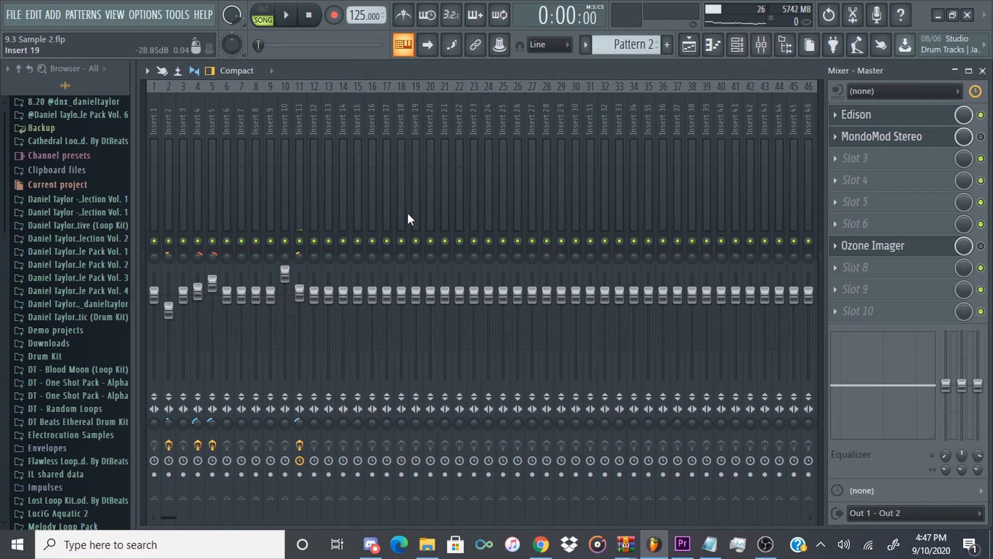
scroll(147, 143, up, 2)
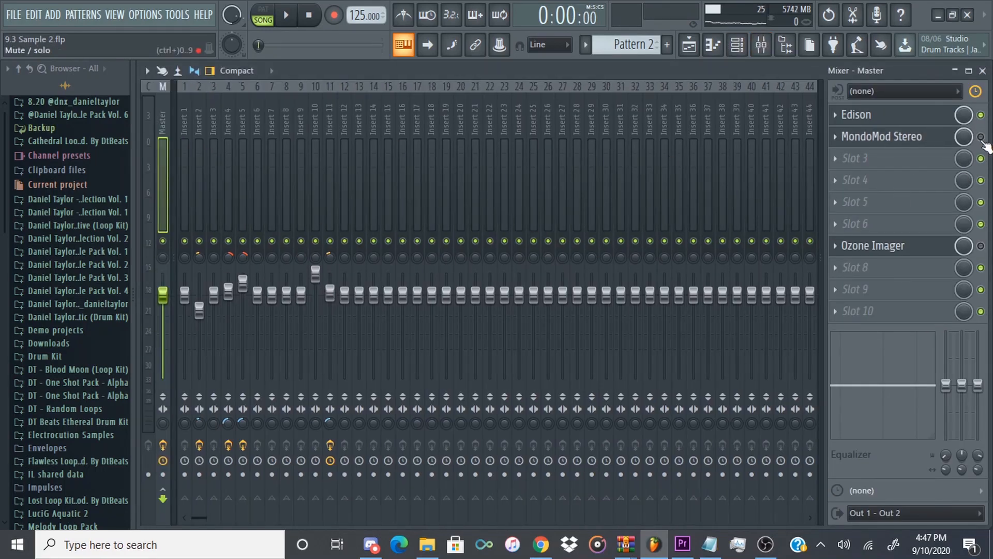
click(888, 140)
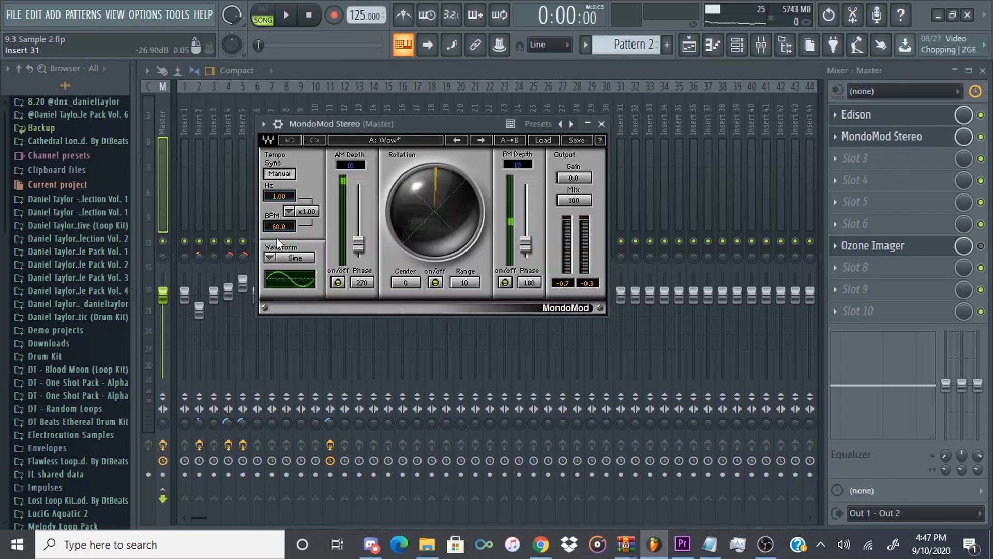
click(601, 123)
click(980, 246)
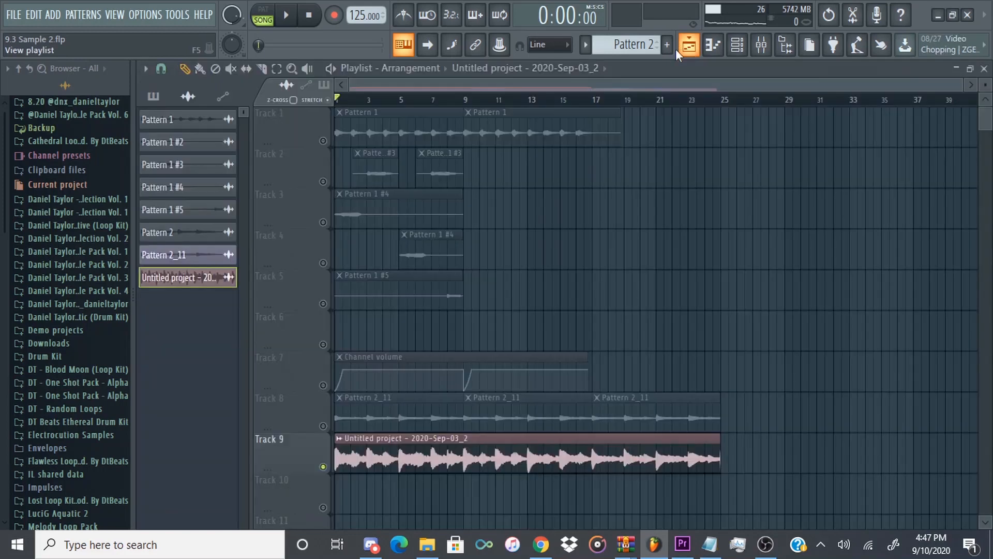
Browse the Downloads folder to the carsonbeats one-shot kit and open its Textures samples.
scroll(403, 409, down, 2)
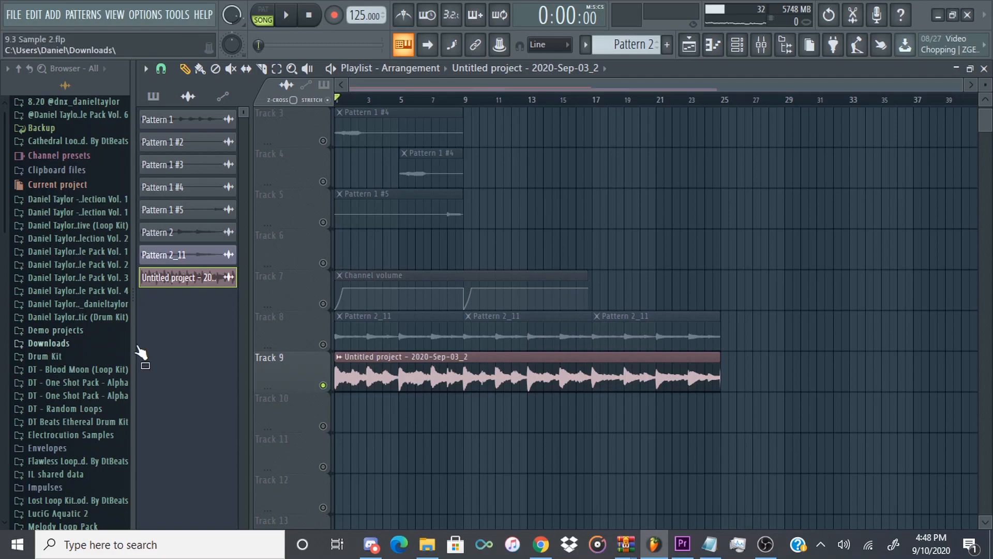
click(97, 343)
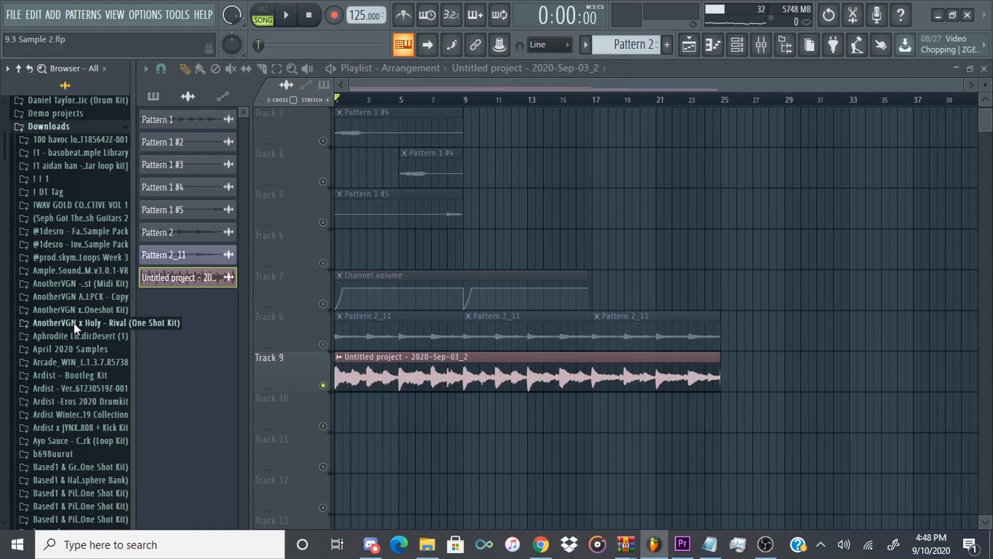
scroll(73, 321, down, 5)
scroll(83, 351, down, 1)
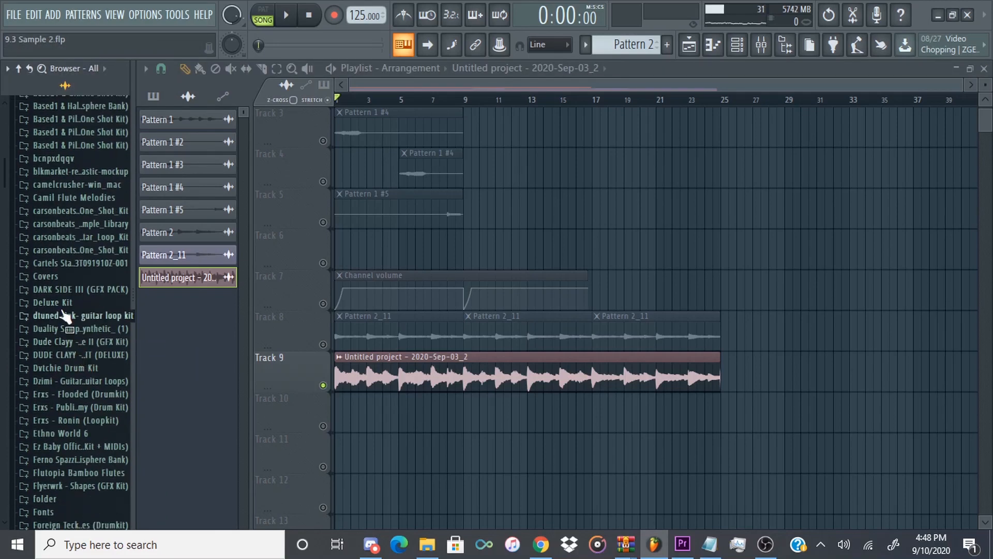
click(70, 250)
click(71, 264)
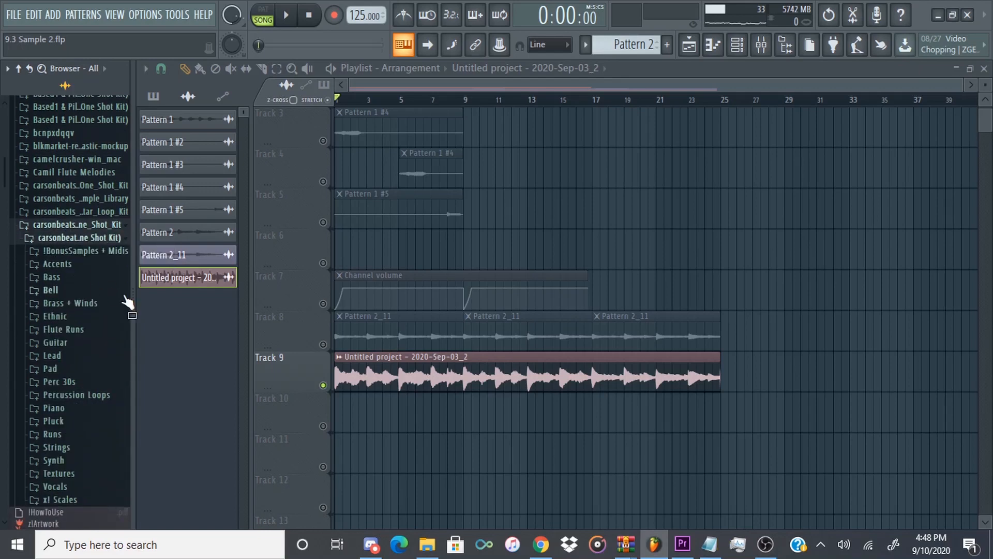
scroll(66, 382, down, 5)
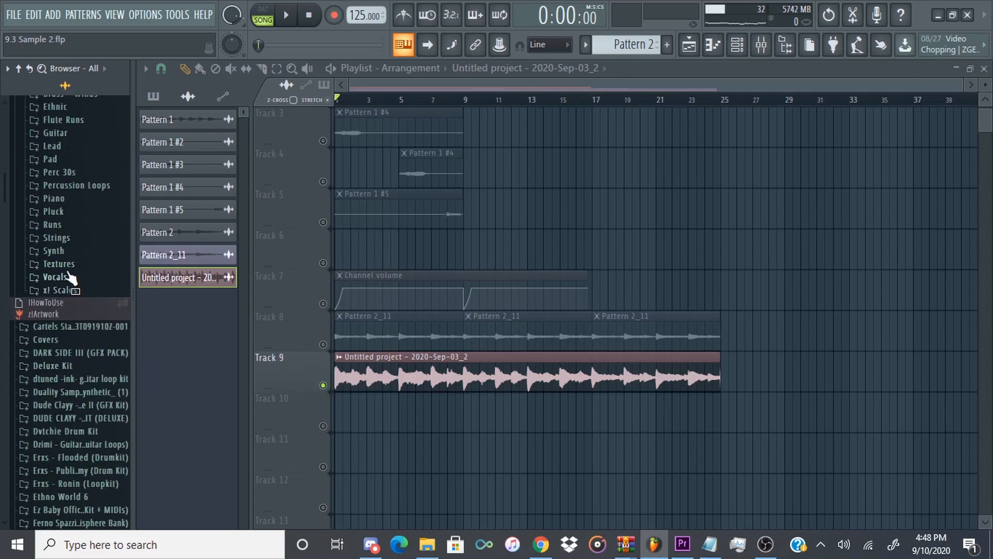
click(63, 264)
scroll(386, 404, down, 1)
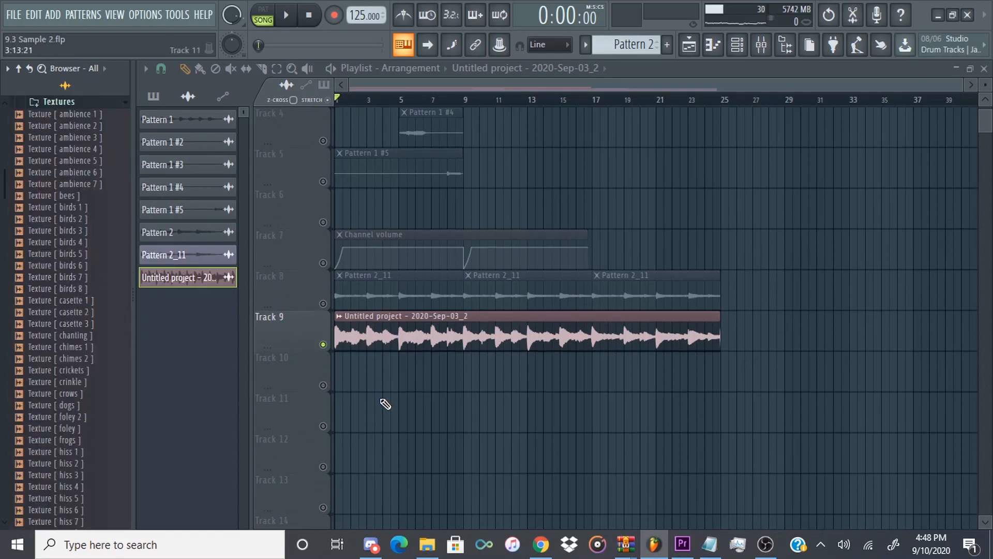
Preview the hiss 2, hiss 5 and vinyl 6 texture samples from the kit.
scroll(67, 354, down, 6)
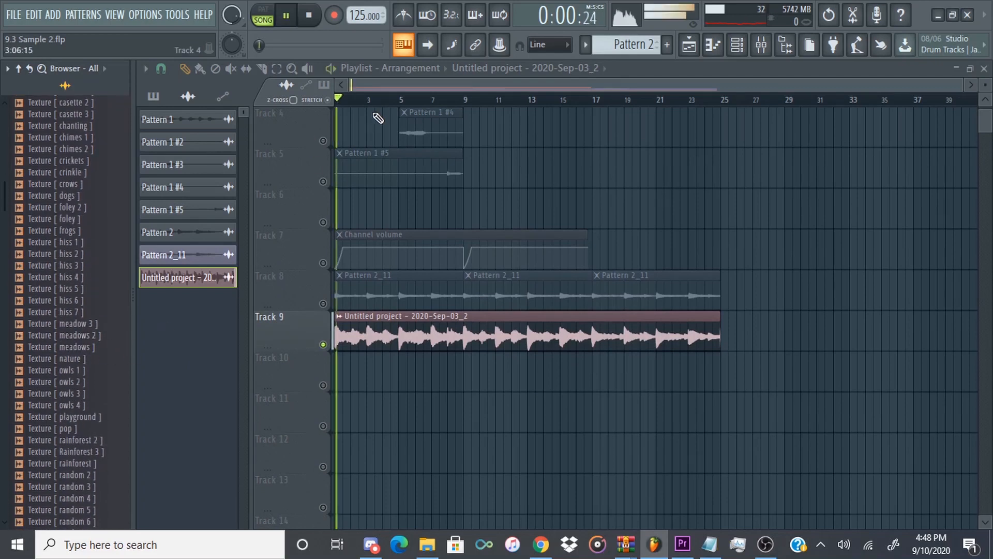
drag(72, 265, 75, 265)
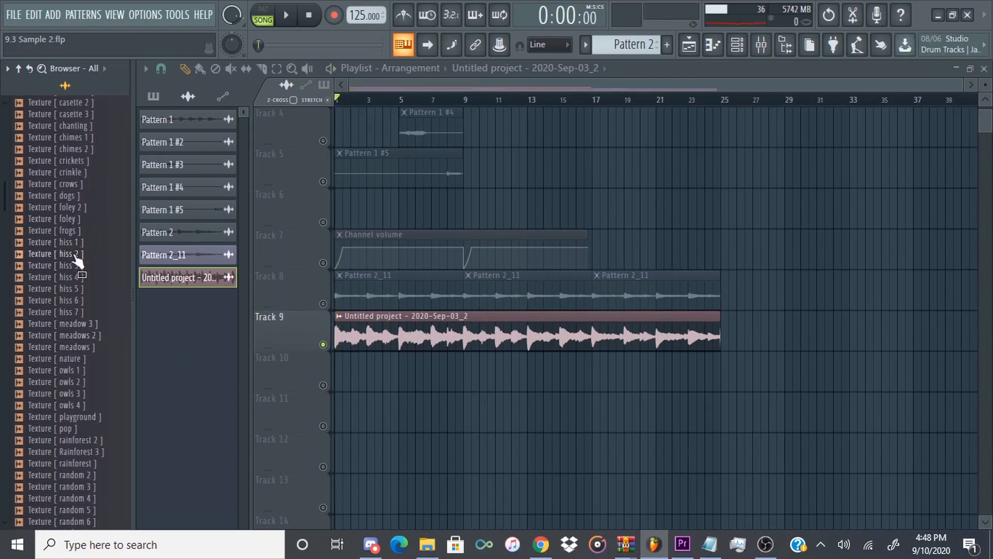
click(75, 259)
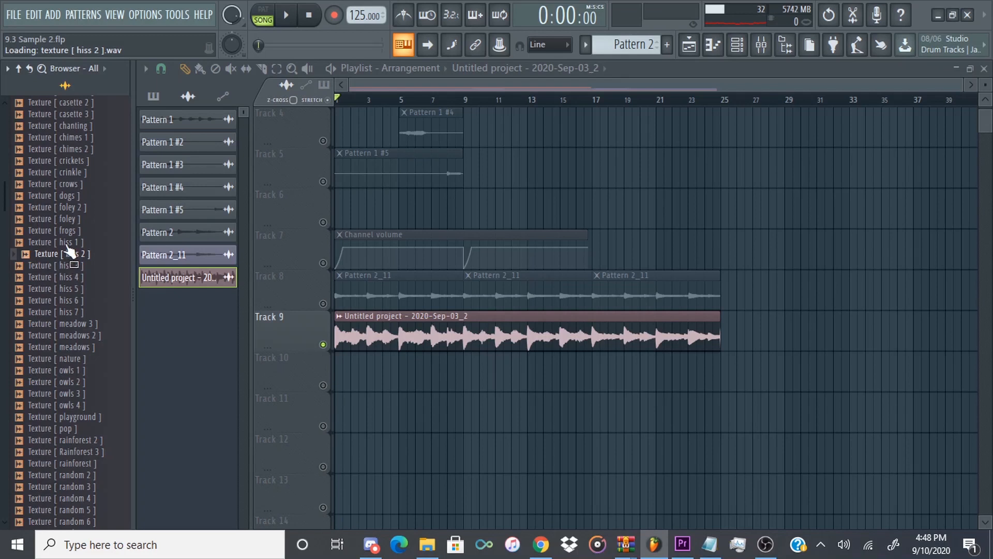
click(78, 290)
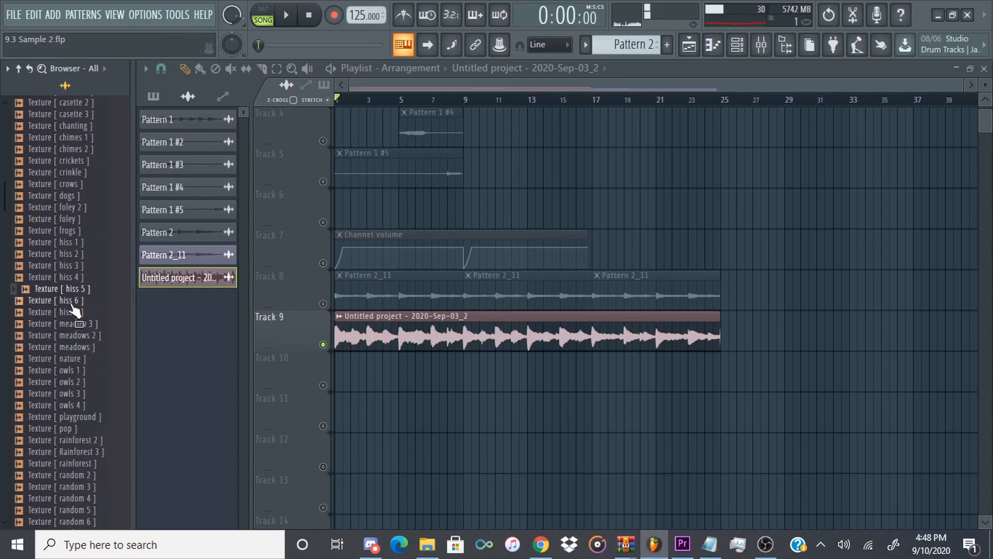
scroll(102, 452, down, 1)
scroll(102, 451, down, 20)
click(78, 196)
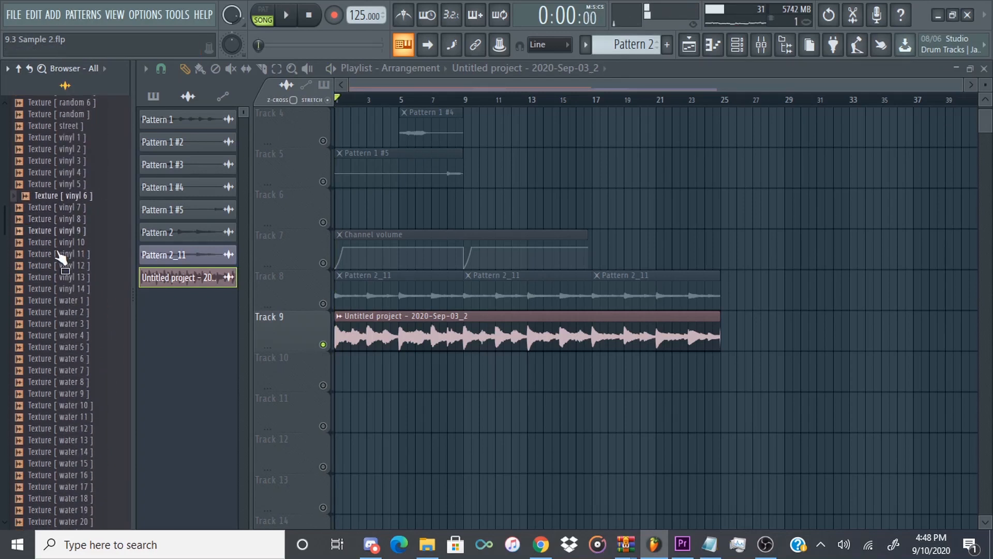
Look through the remaining texture samples and preview chimes 2 and crickets.
scroll(72, 341, down, 18)
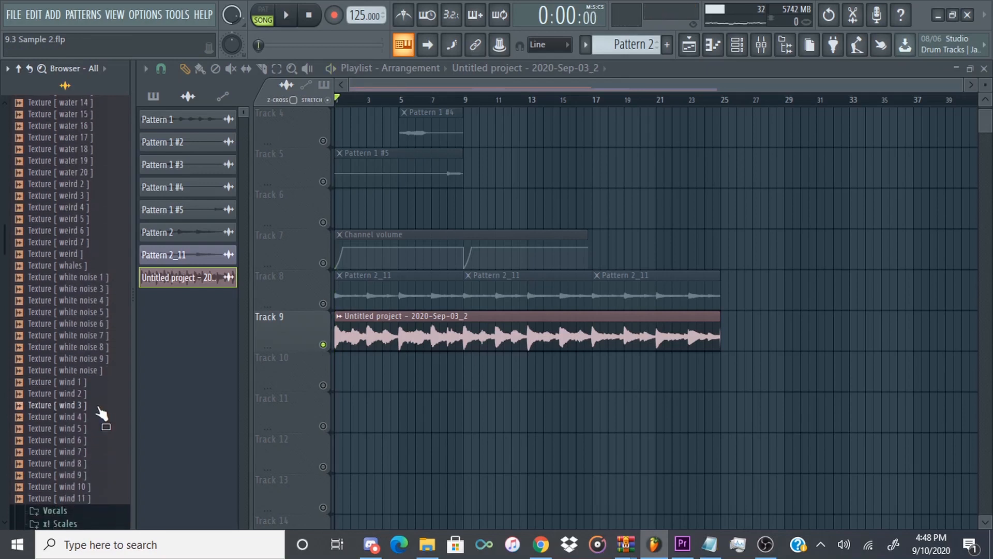
scroll(103, 413, down, 10)
scroll(88, 395, up, 20)
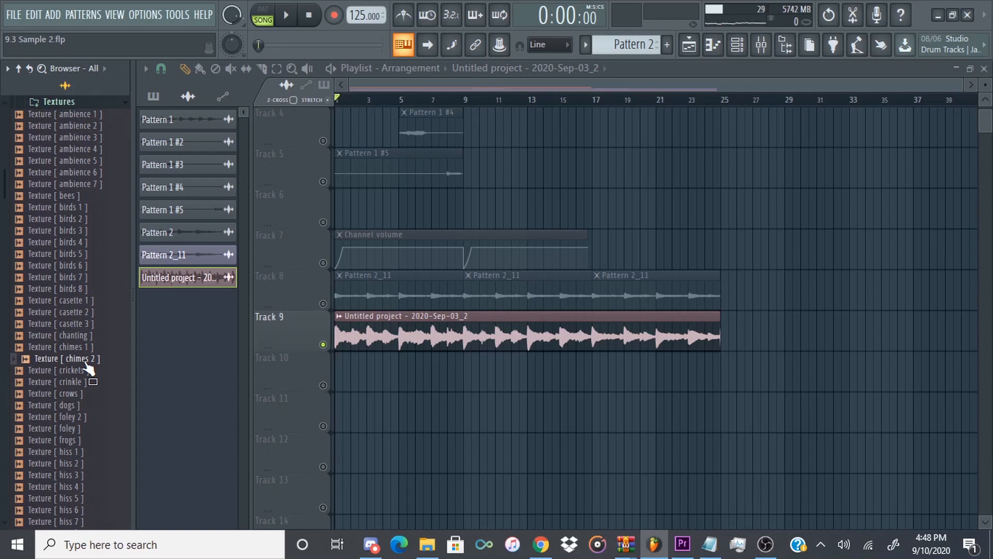
scroll(88, 367, down, 6)
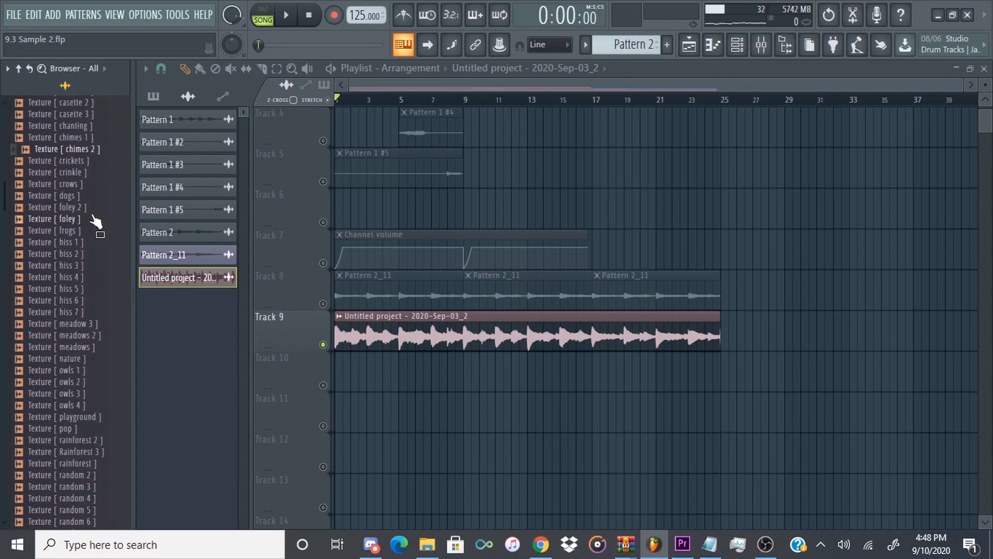
click(78, 164)
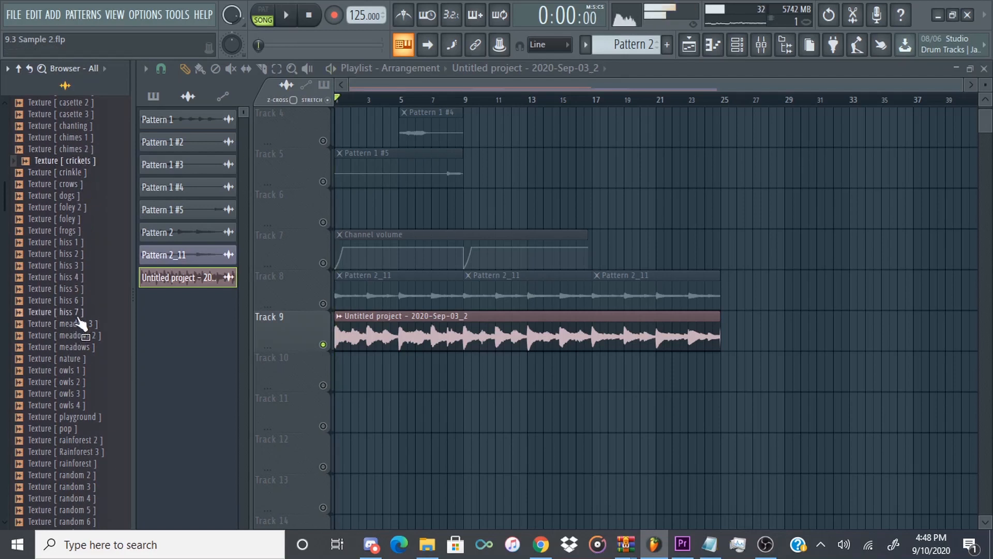
Fill Track 10 with repeated vinyl 10 texture clips from bar 1 to bar 25 and set the texture's volume to 28%.
scroll(78, 339, up, 6)
scroll(73, 351, down, 6)
scroll(72, 352, down, 6)
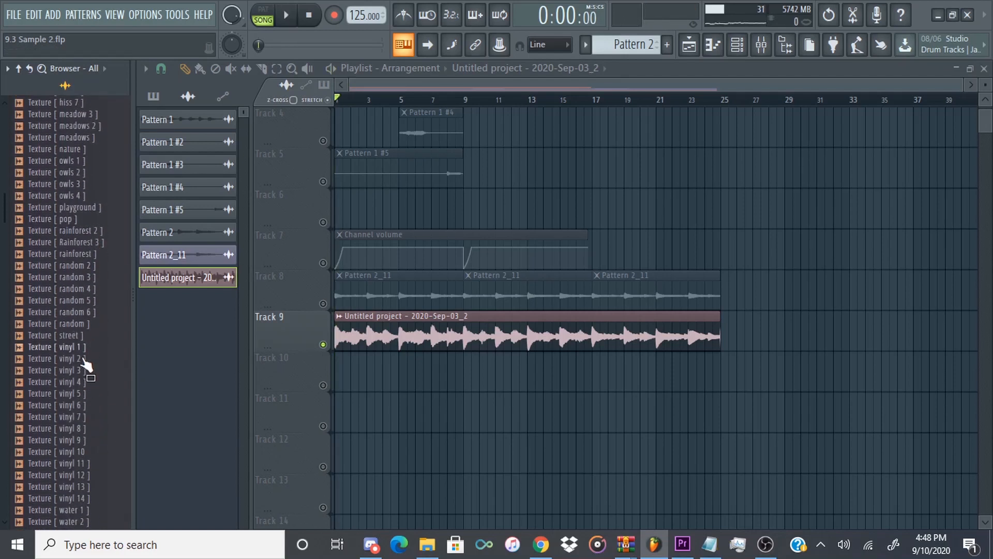
drag(73, 359, 68, 366)
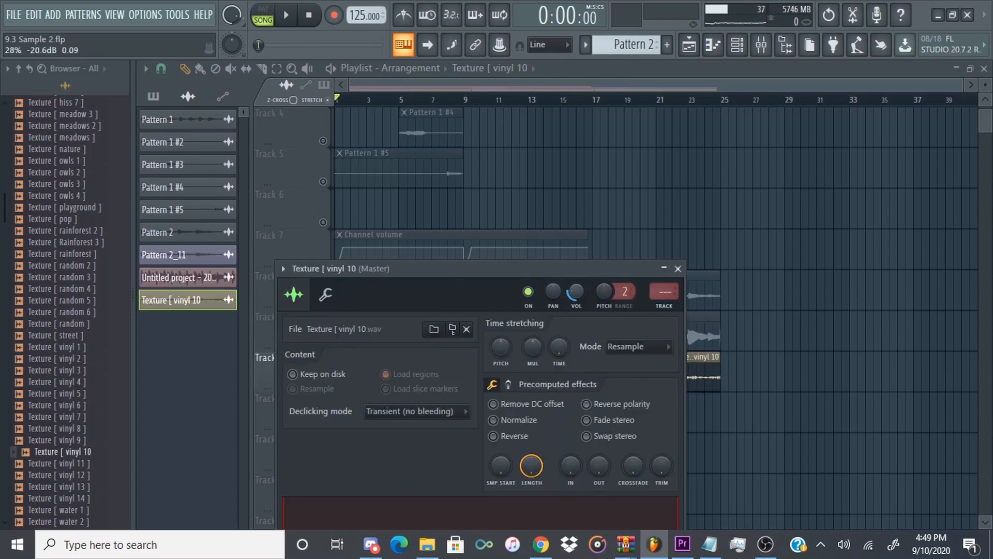
key(Escape)
Audition the rendered clip with the vinyl 10 texture from the start and from bar 17, raising the texture's volume to 56% and lowering it again.
key(space)
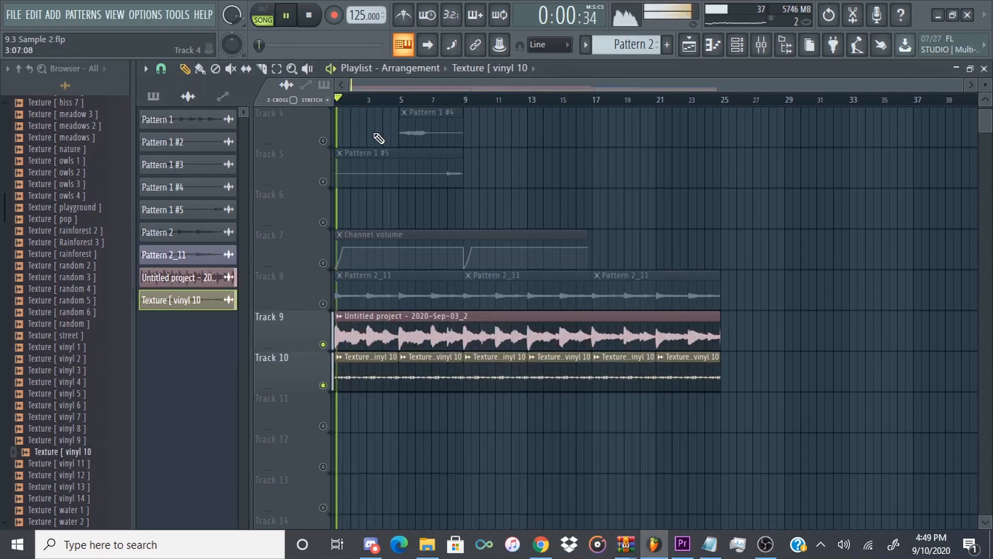
double_click(377, 375)
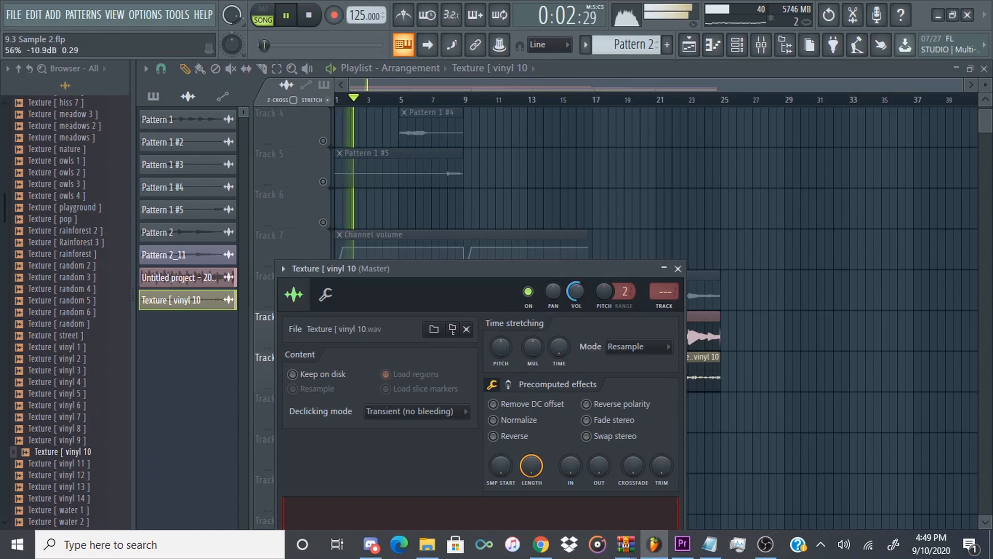
key(space)
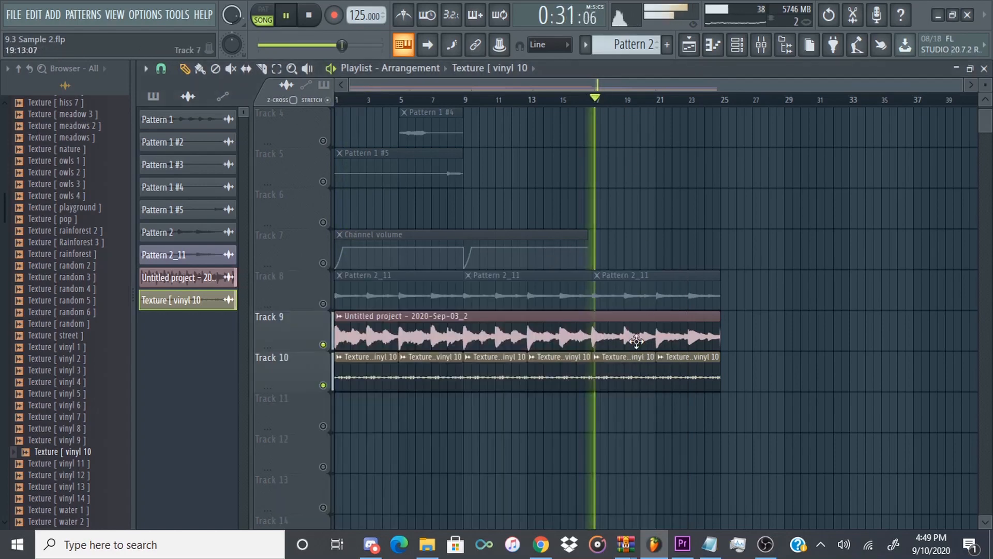
double_click(616, 374)
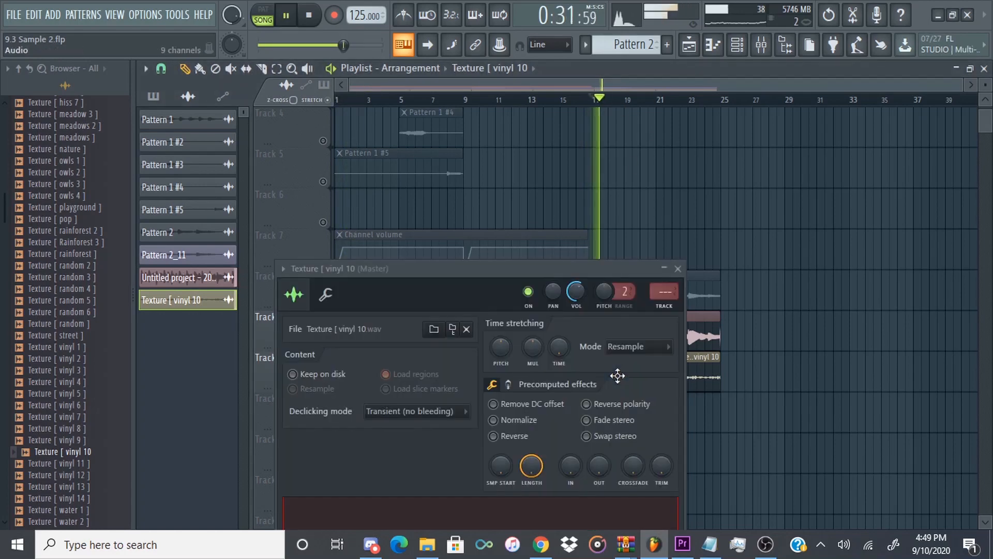
drag(574, 294, 573, 308)
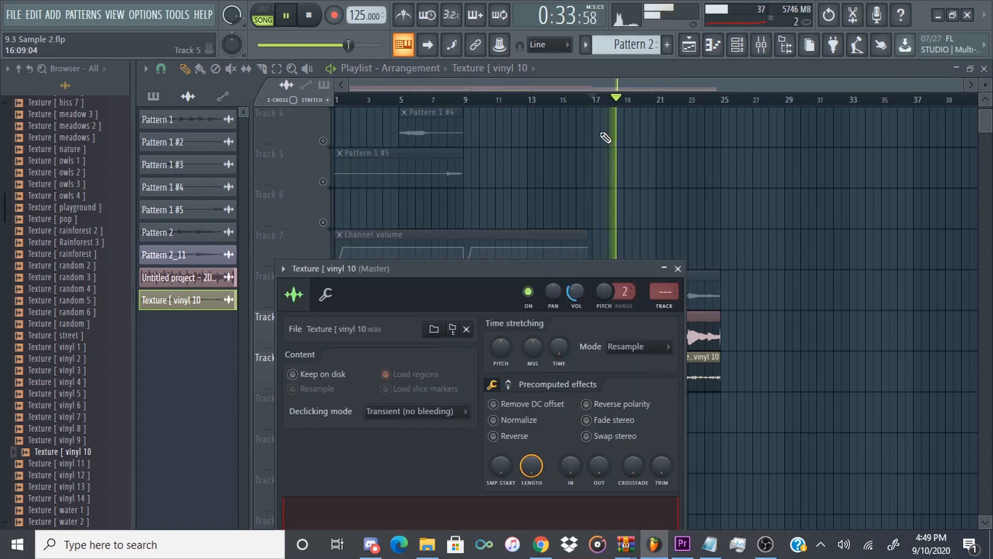
key(Escape)
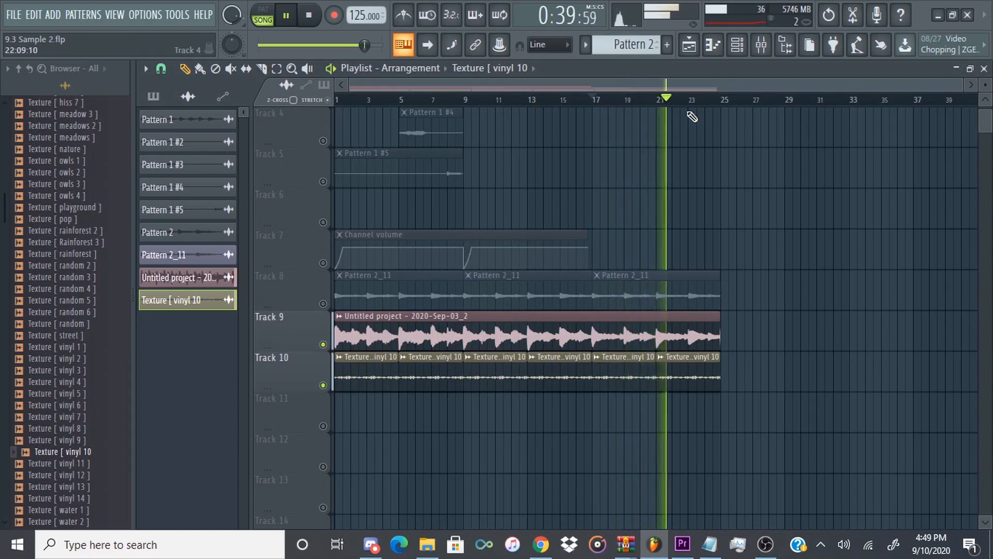
key(space)
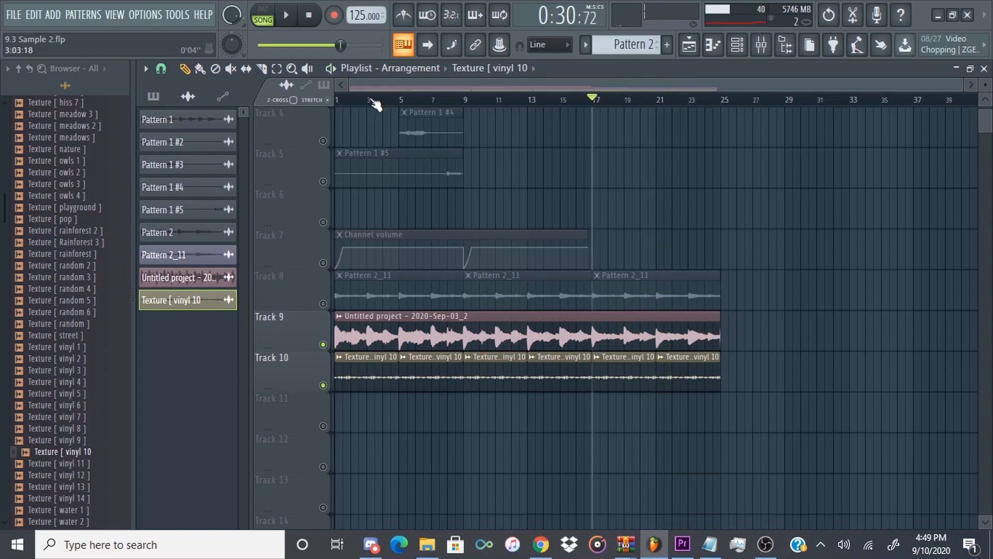
Look over all the playlist tracks and check the audio channels in the Channel rack.
scroll(499, 400, up, 1)
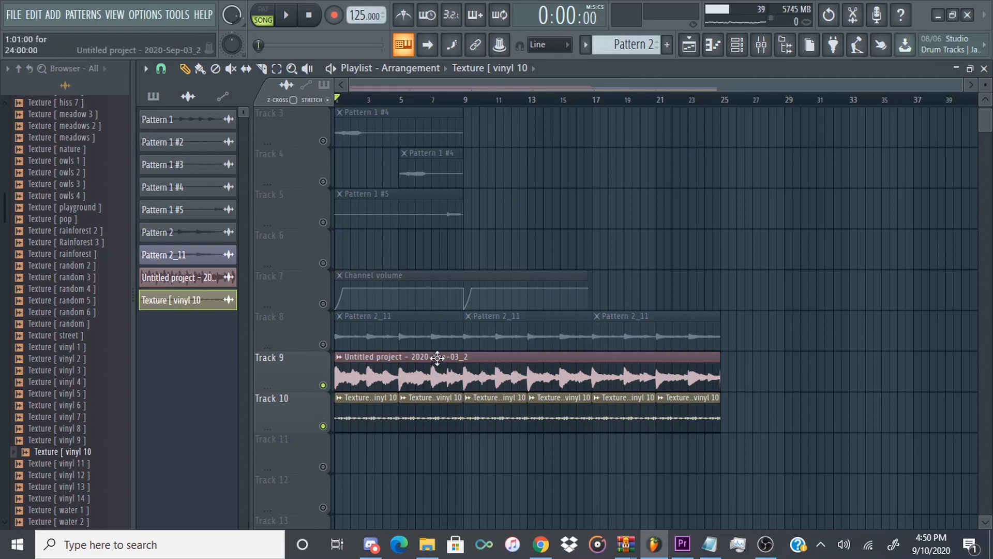
scroll(399, 326, up, 2)
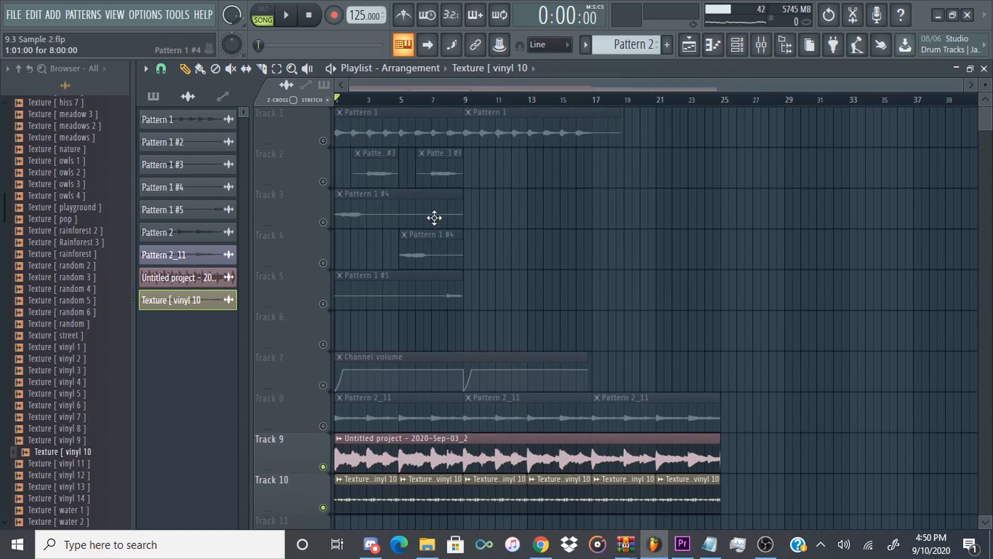
scroll(392, 373, down, 3)
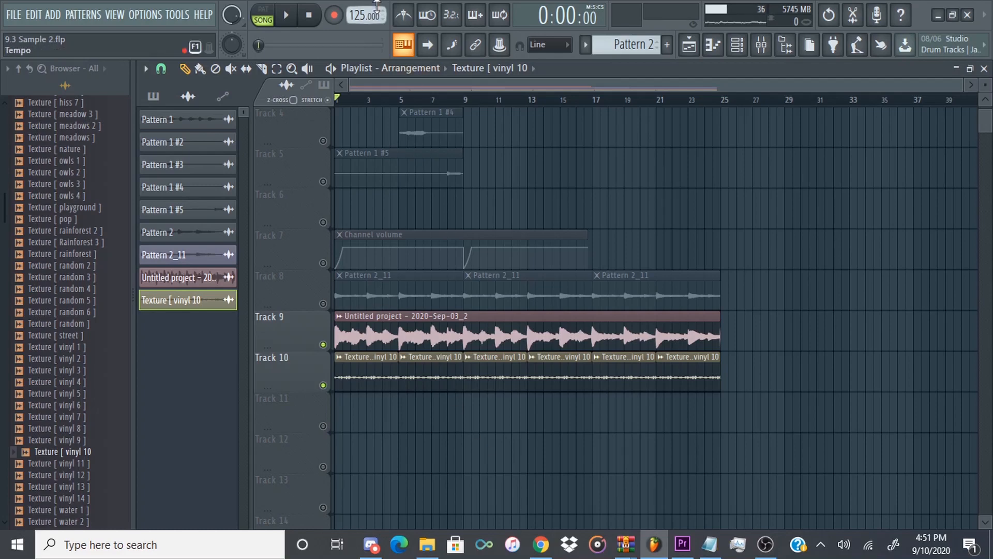
click(737, 48)
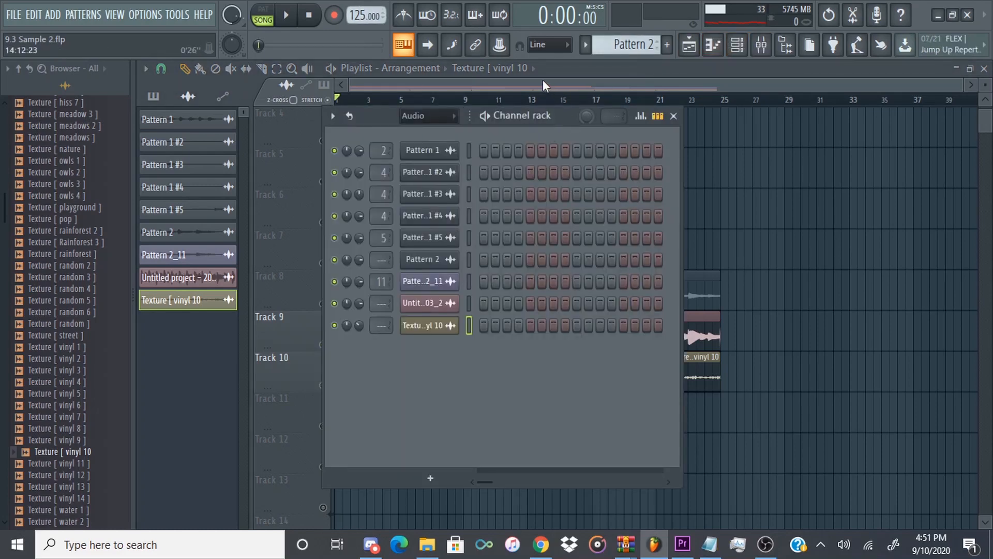
key(F6)
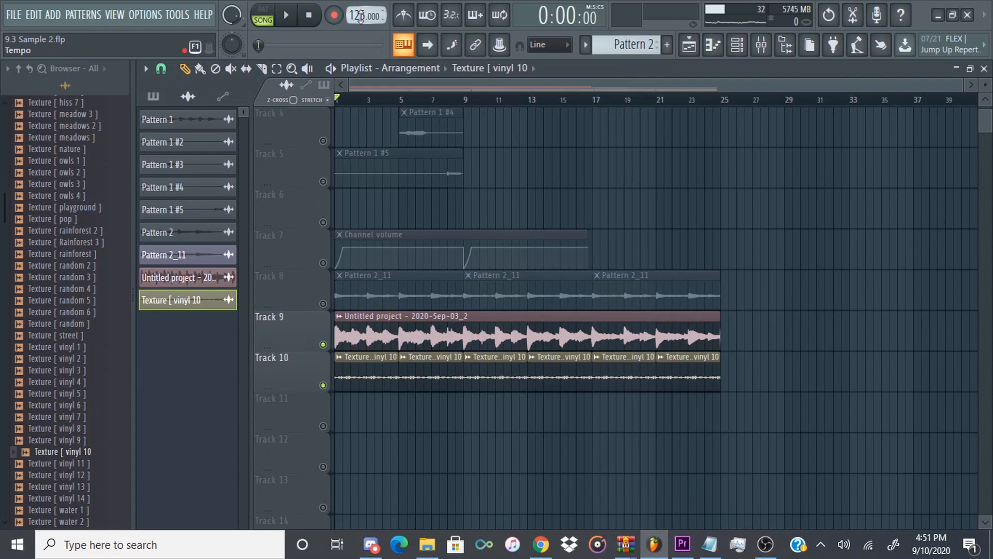